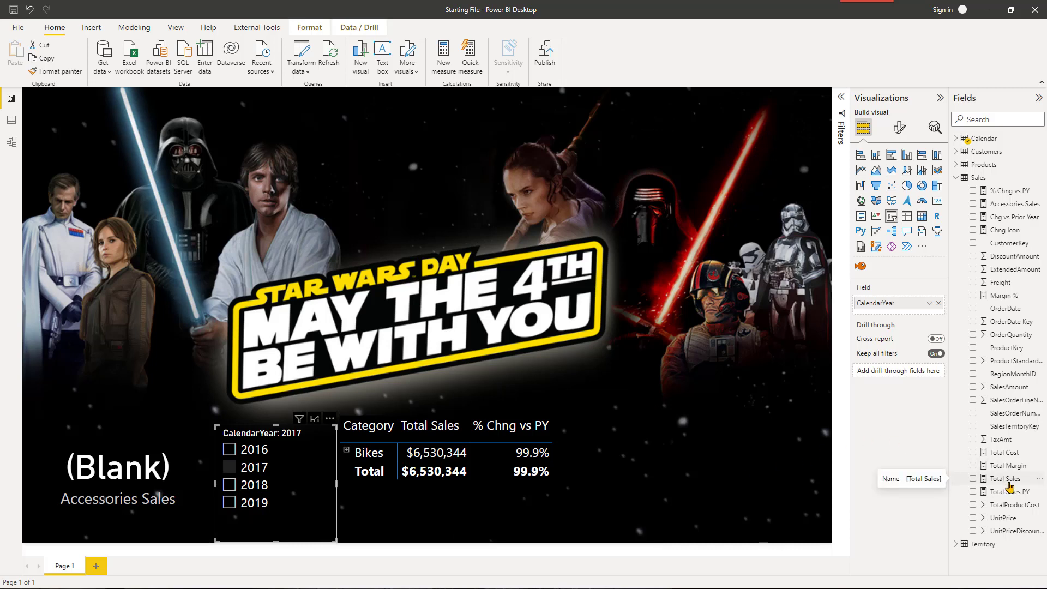
Step: Append +0 to the Total Sales measure's SUM formula in the Sales table and commit it
left_click(1009, 484)
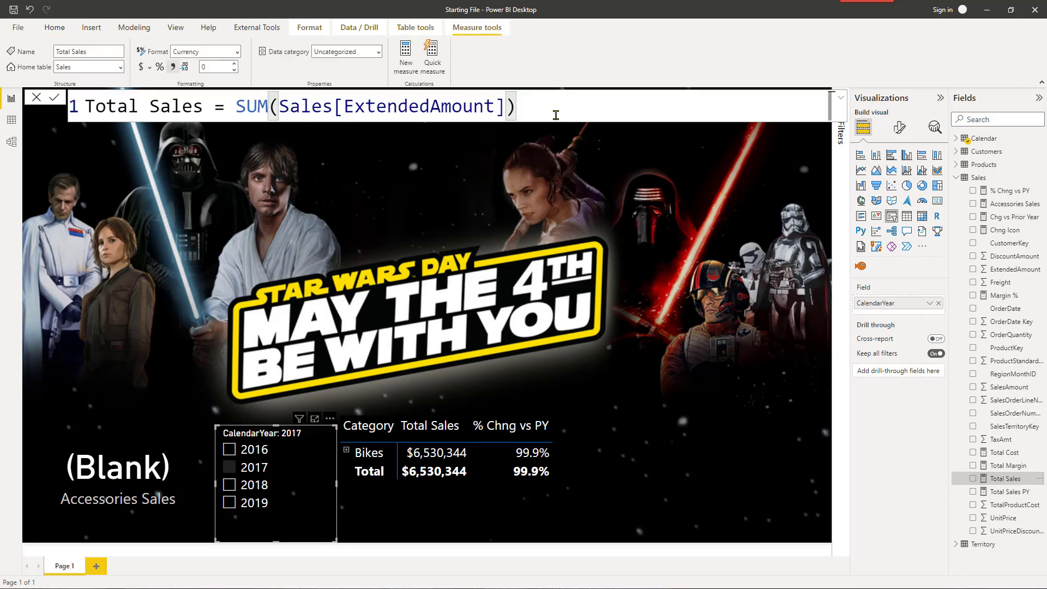
type("+0")
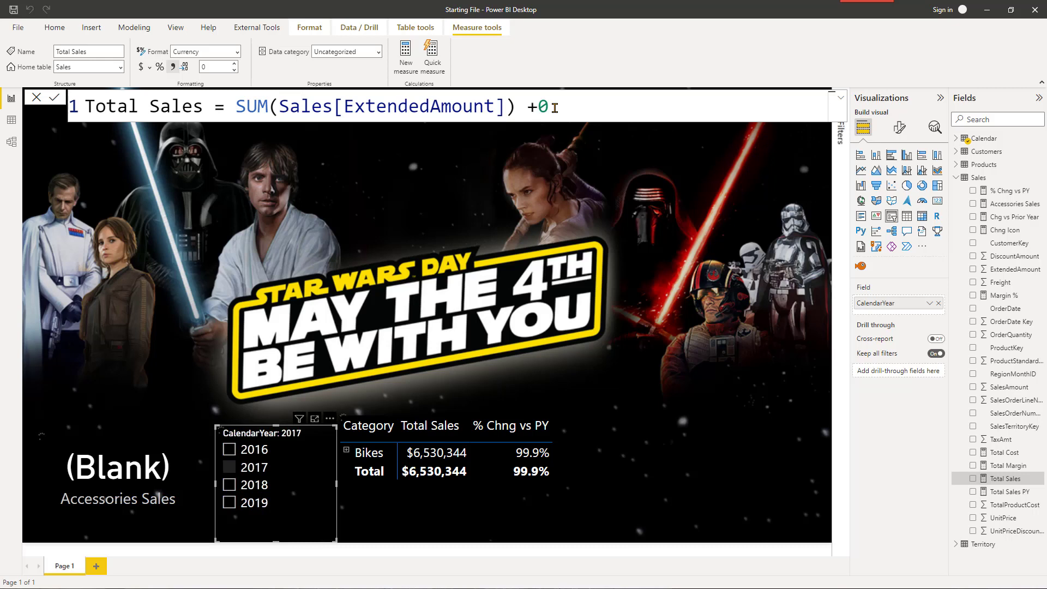
key("Return")
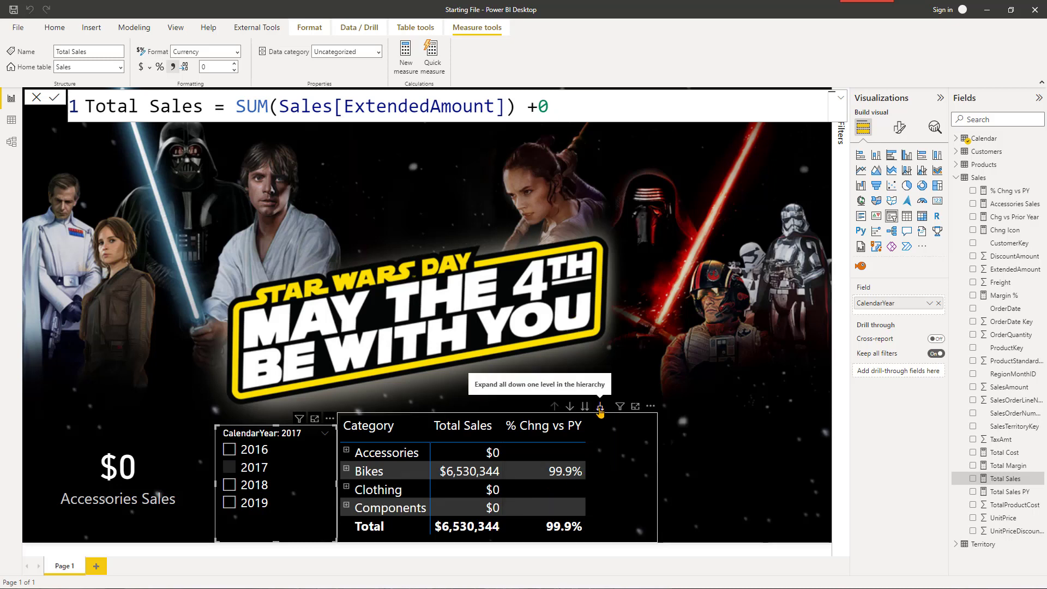
Step: Expand the whole category matrix to subcategory level, examine its Total Sales rows, and return it to category level
left_click(600, 408)
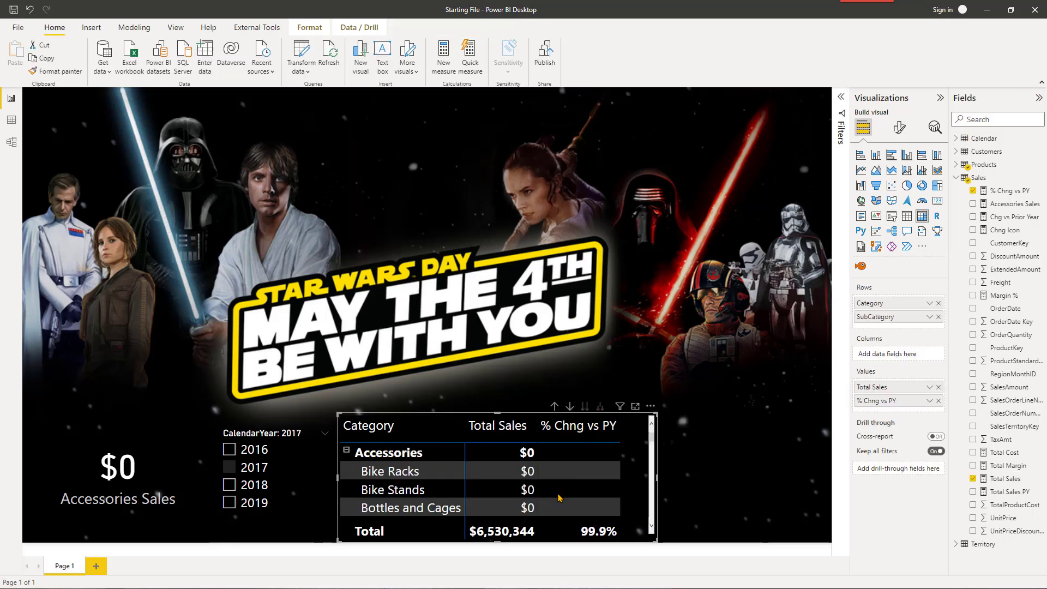
scroll(582, 482, "down", 2)
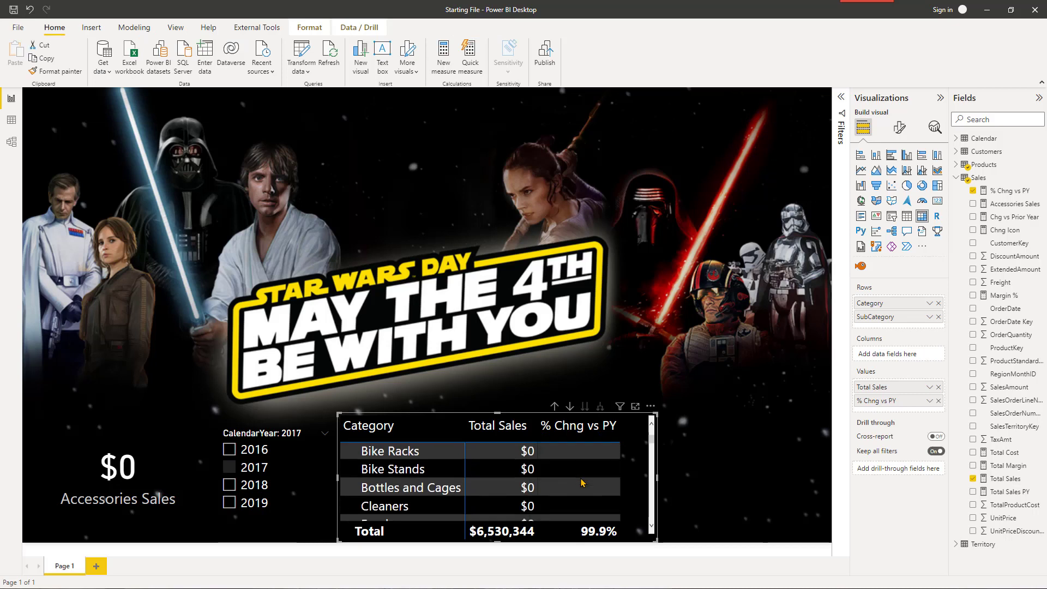
scroll(582, 483, "down", 8)
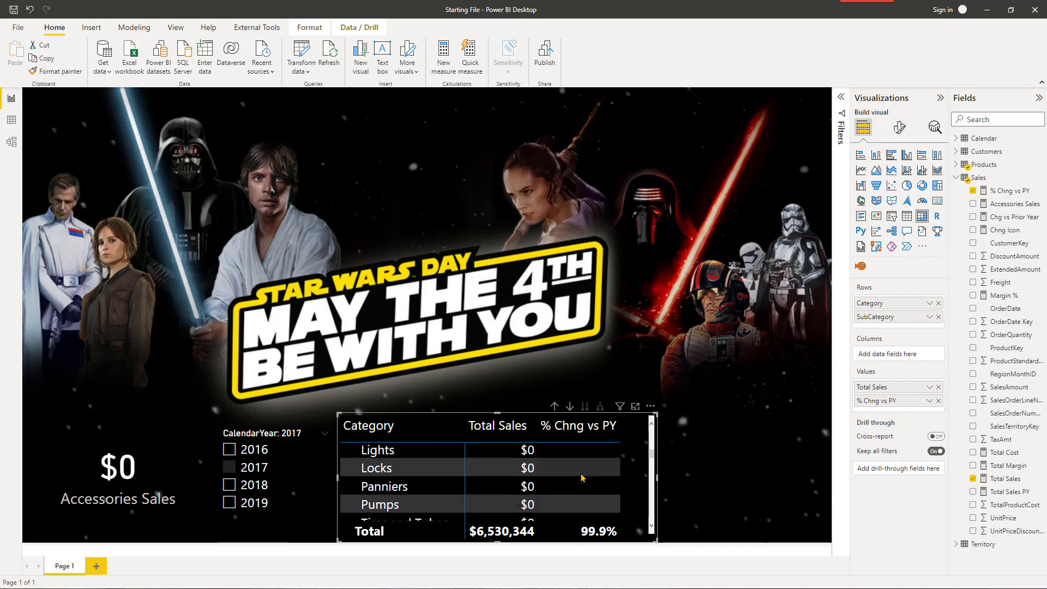
scroll(582, 477, "down", 6)
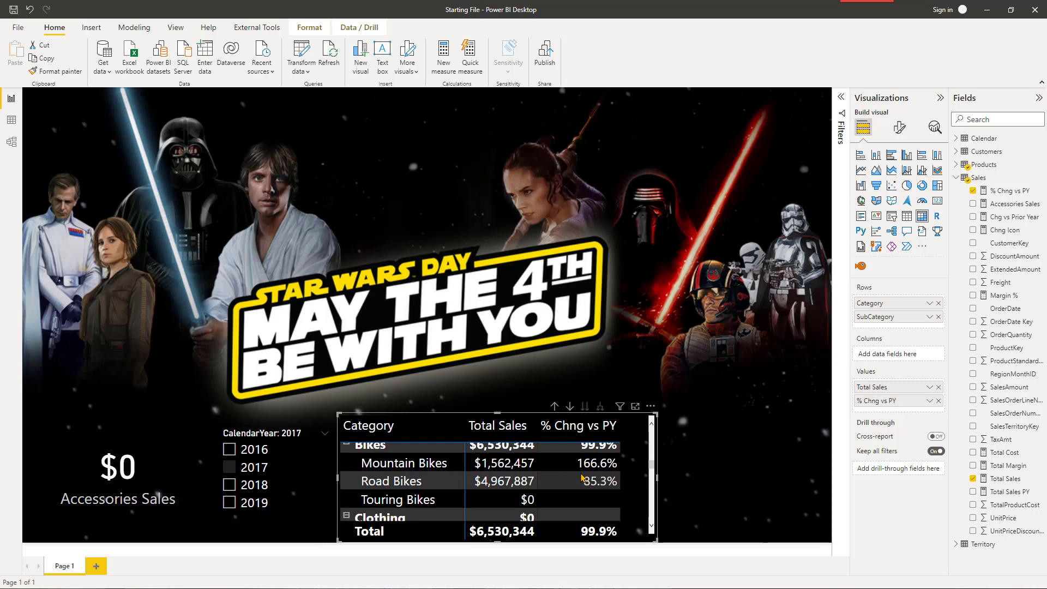
scroll(582, 479, "down", 3)
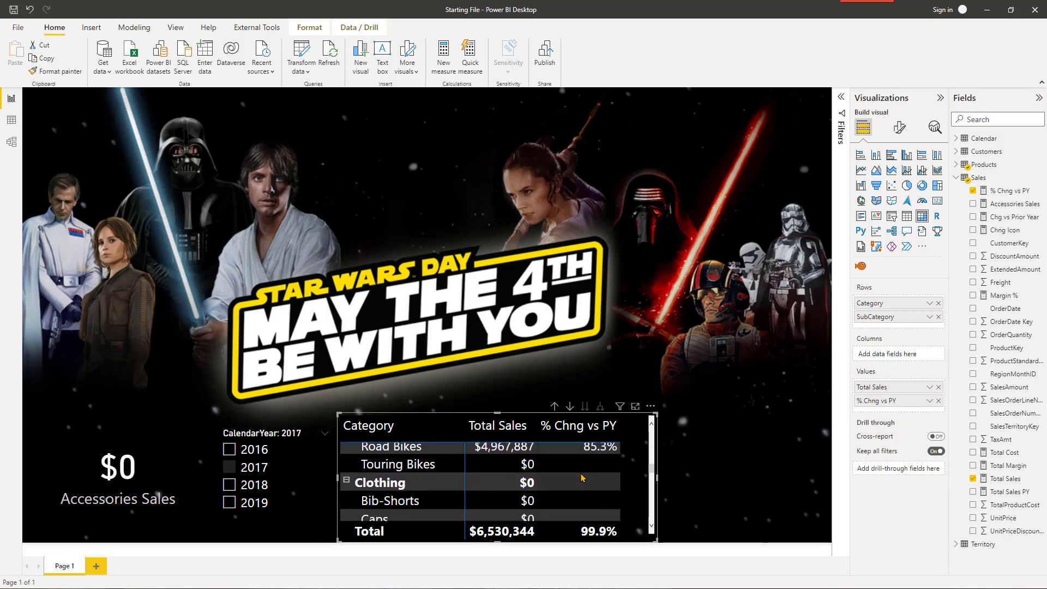
scroll(582, 478, "down", 10)
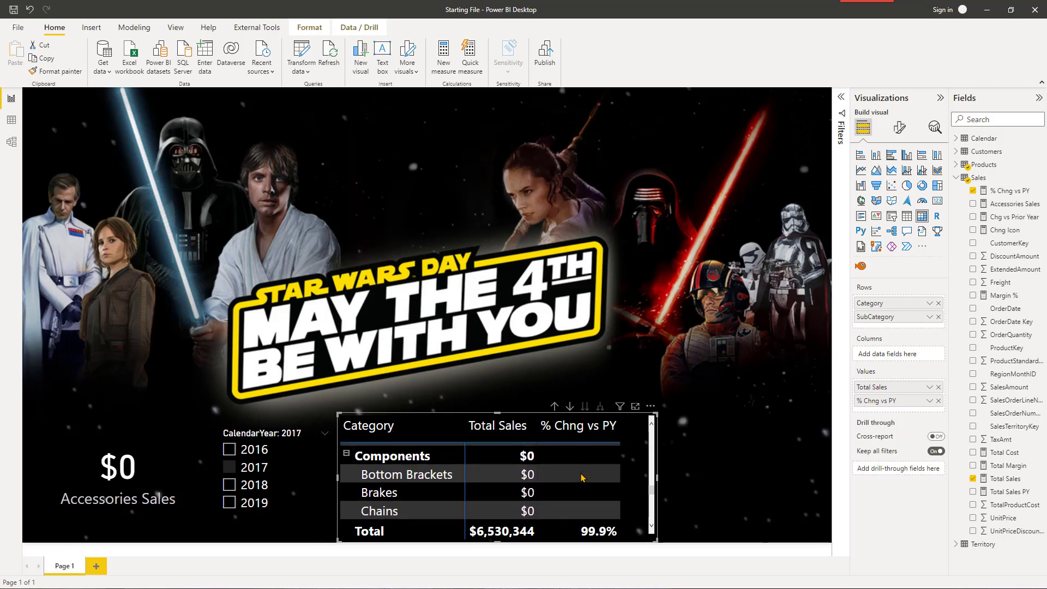
scroll(583, 477, "down", 10)
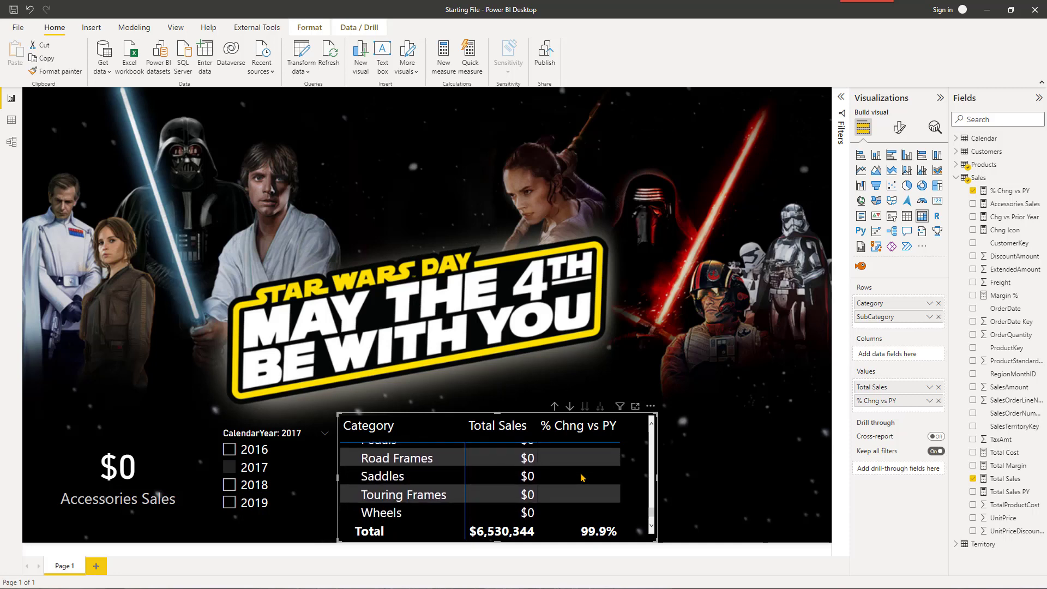
scroll(582, 478, "up", 5)
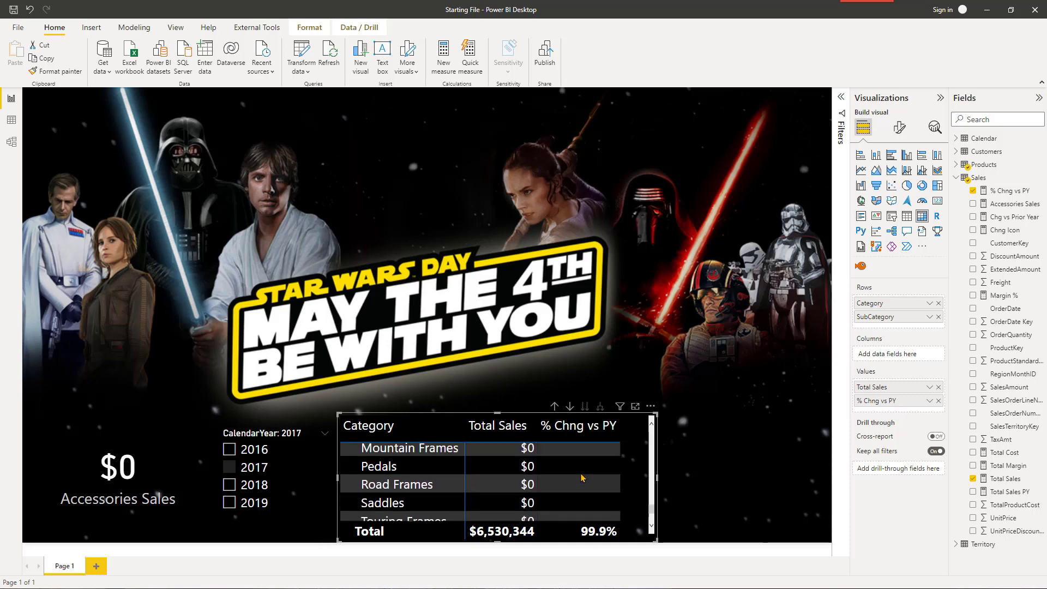
left_click(554, 407)
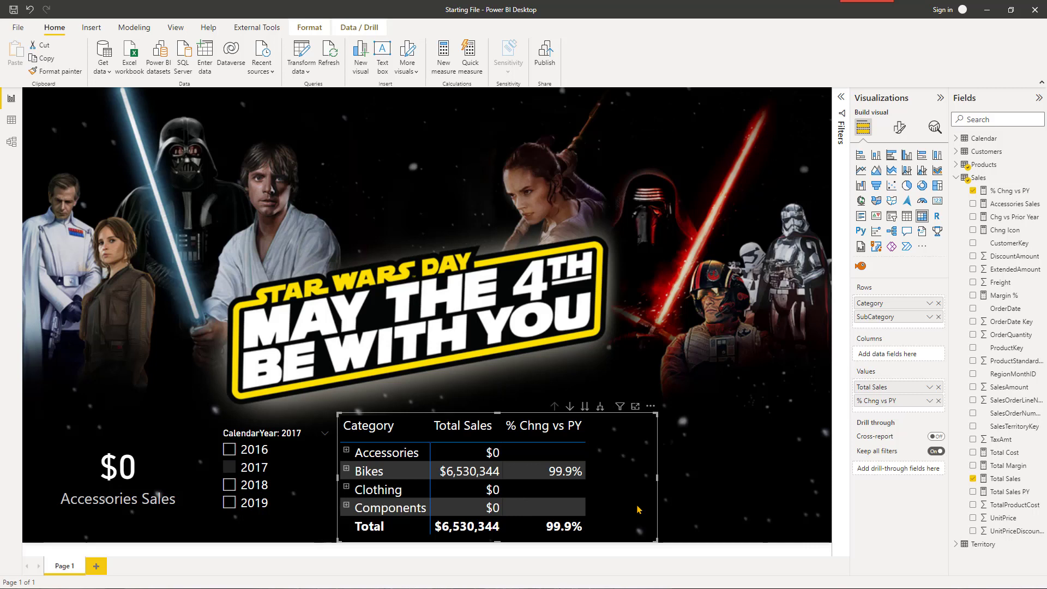
key("Escape")
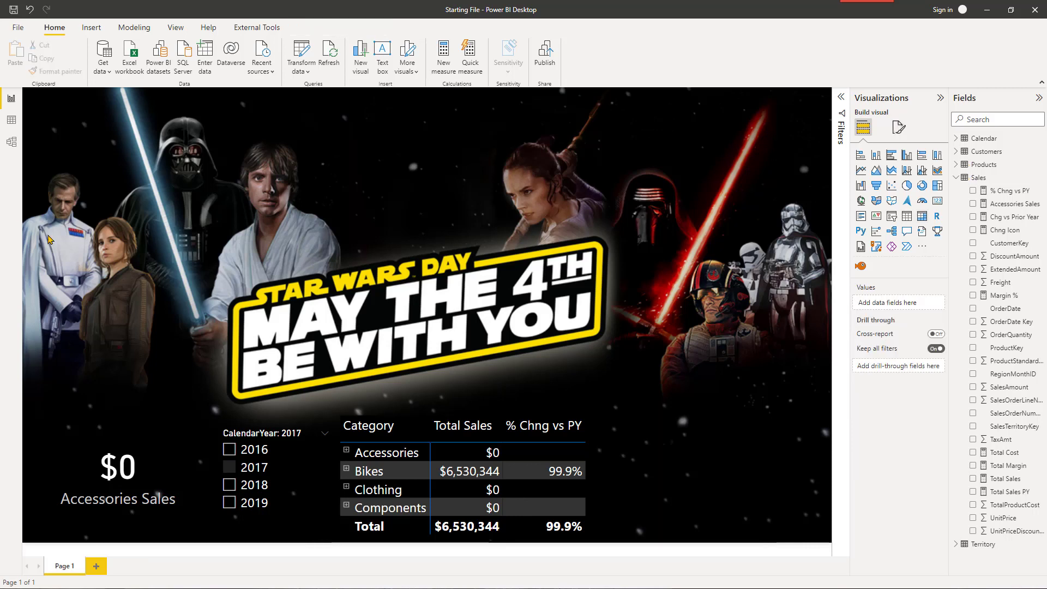
Step: Remove the +0 from the Total Sales measure so its formula is SUM(Sales[ExtendedAmount])
left_click(1003, 479)
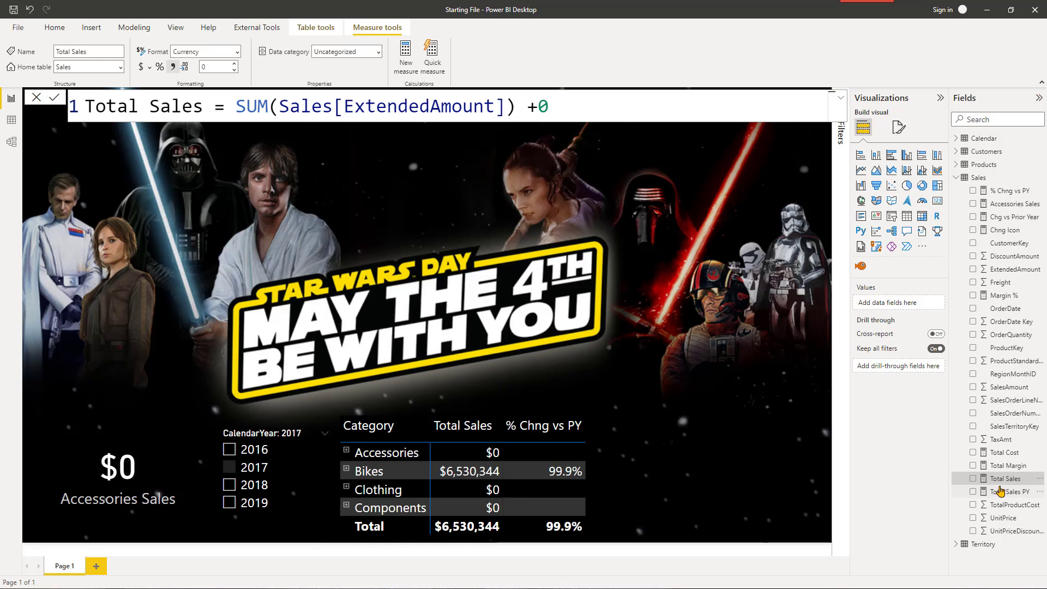
left_click(599, 110)
key("BackSpace")
key("BackSpace")
key("BackSpace")
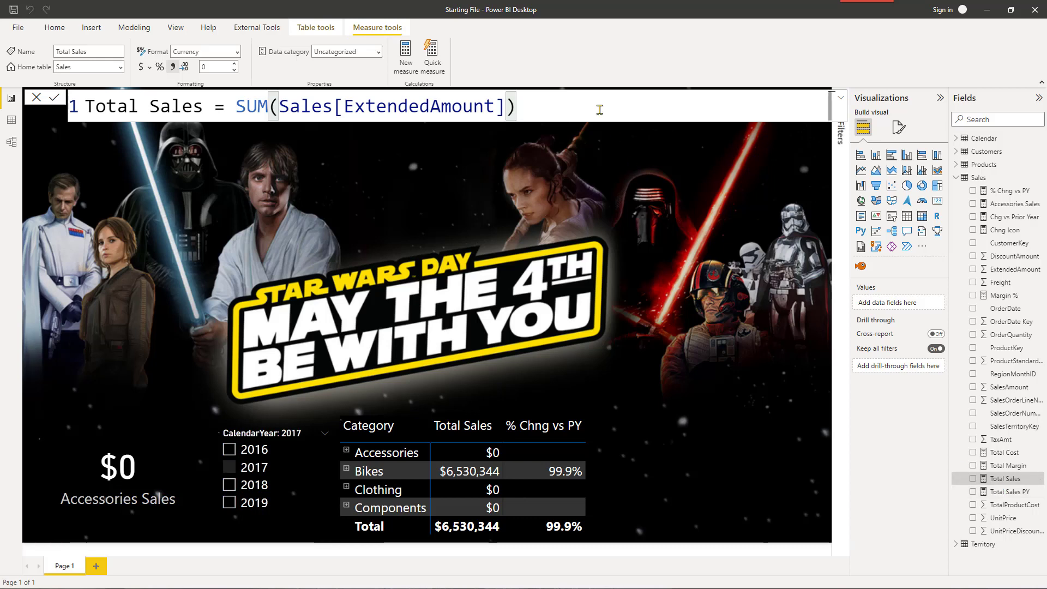
key("Return")
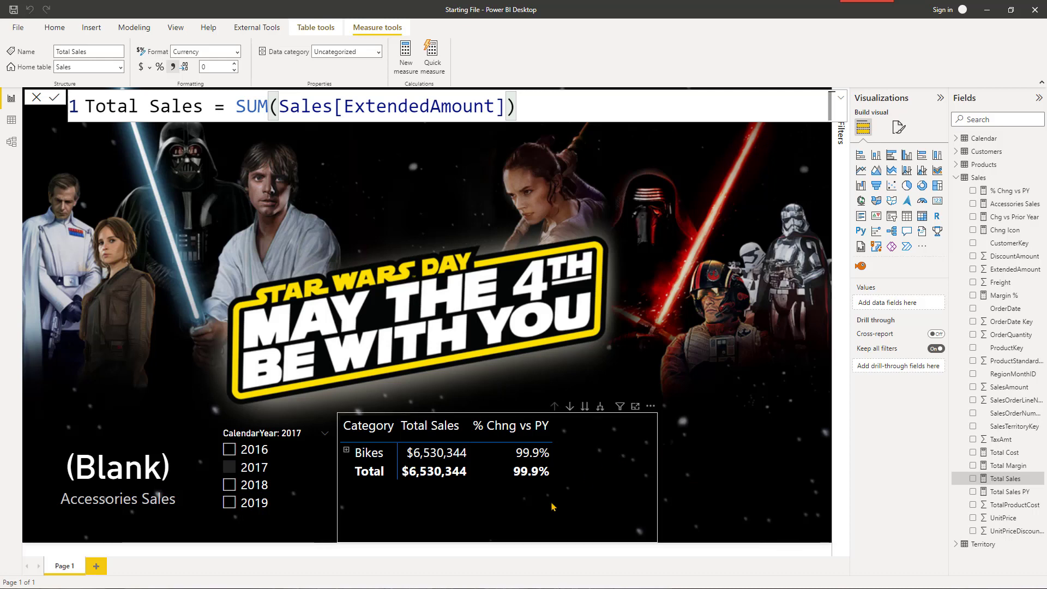
Step: Filter the report to calendar year 2019 and start a new measure named "# Total Sales" in the Sales table
left_click(252, 497)
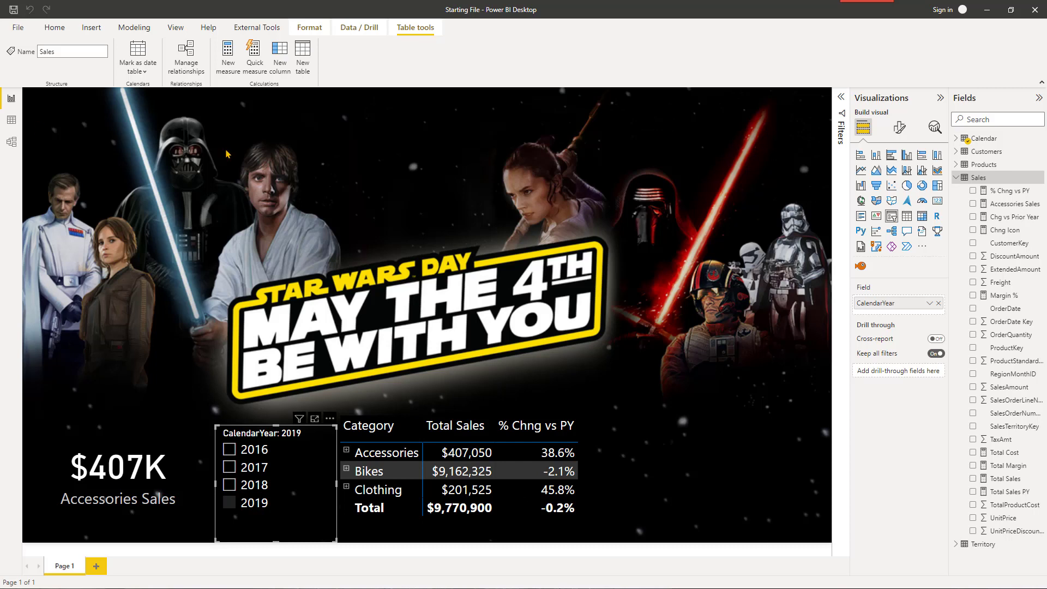
right_click(1002, 182)
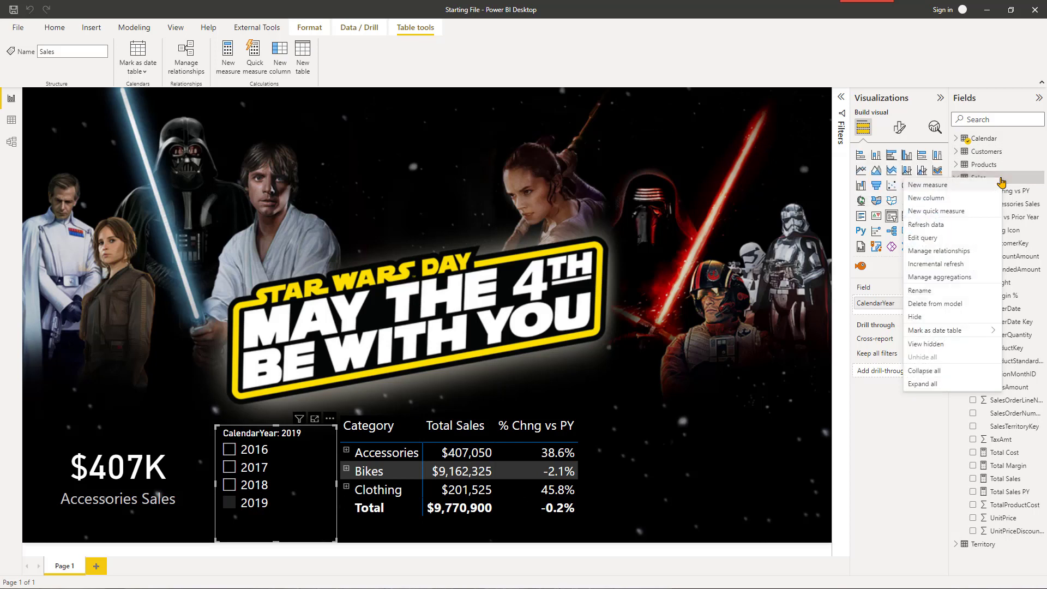
left_click(970, 186)
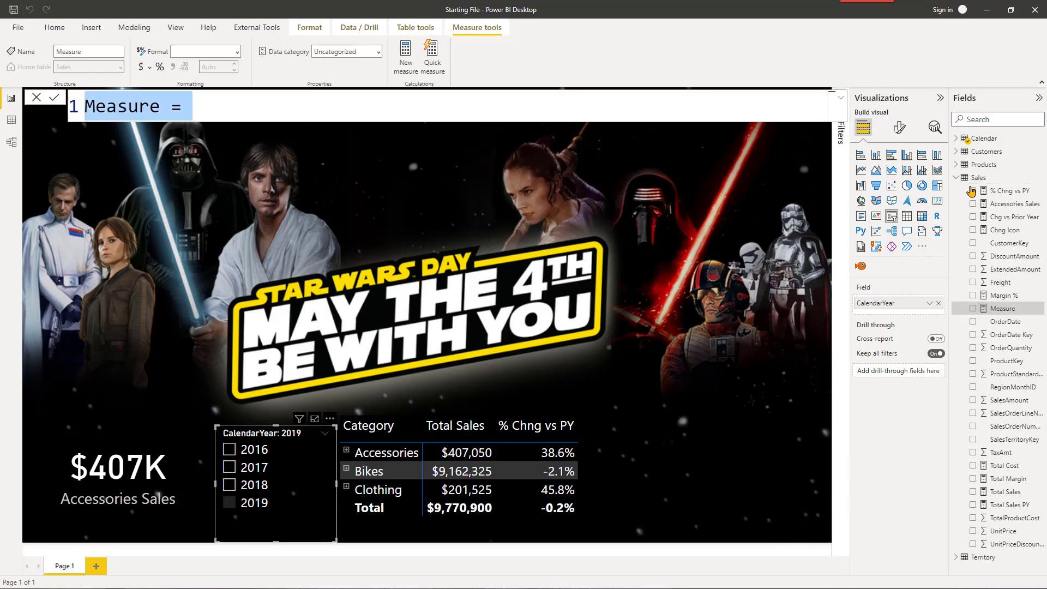
type("# ")
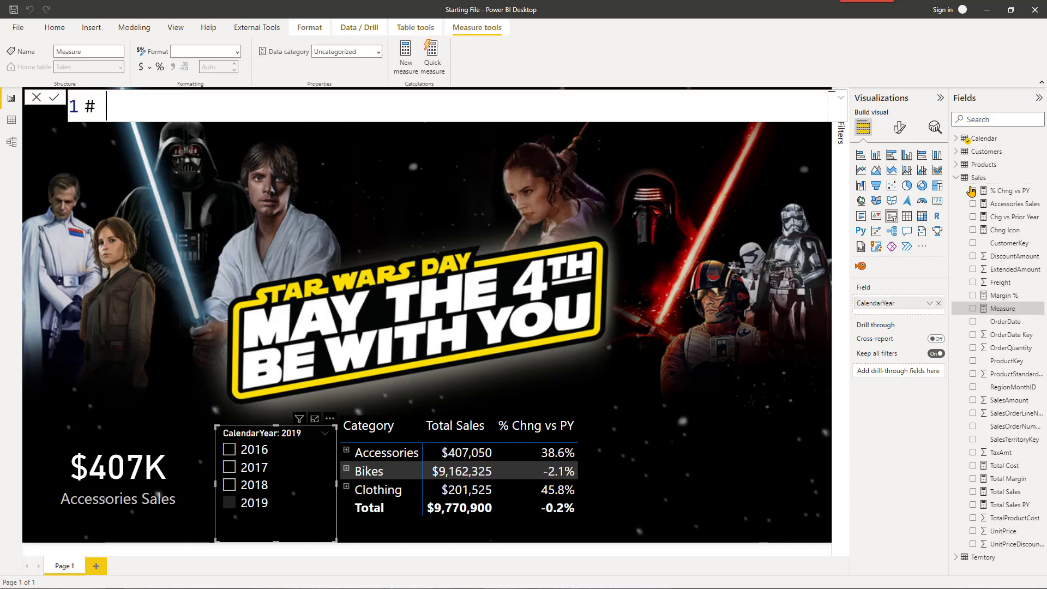
type("Total Sales =")
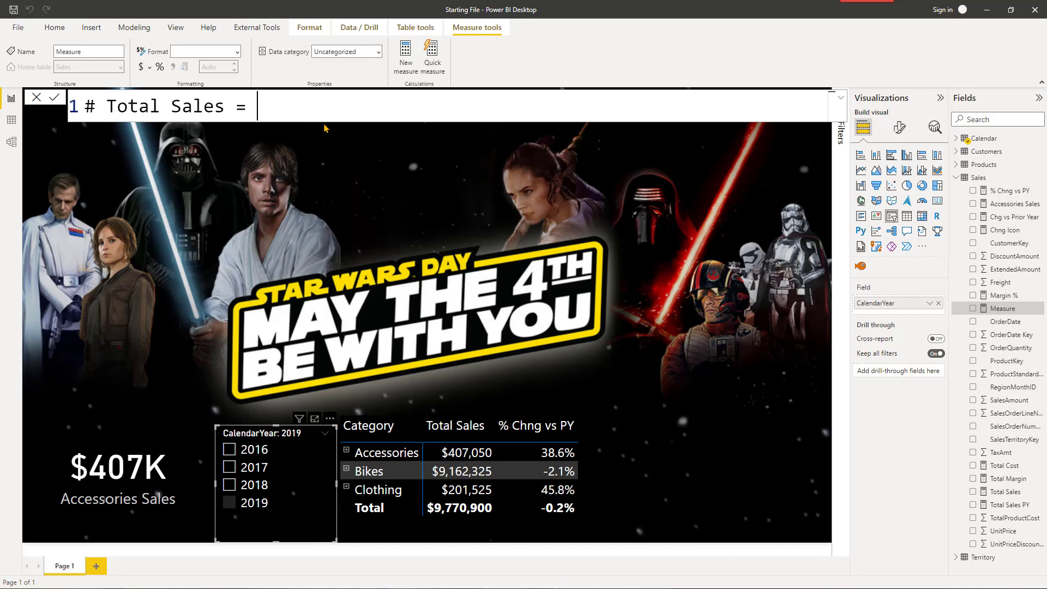
type("total")
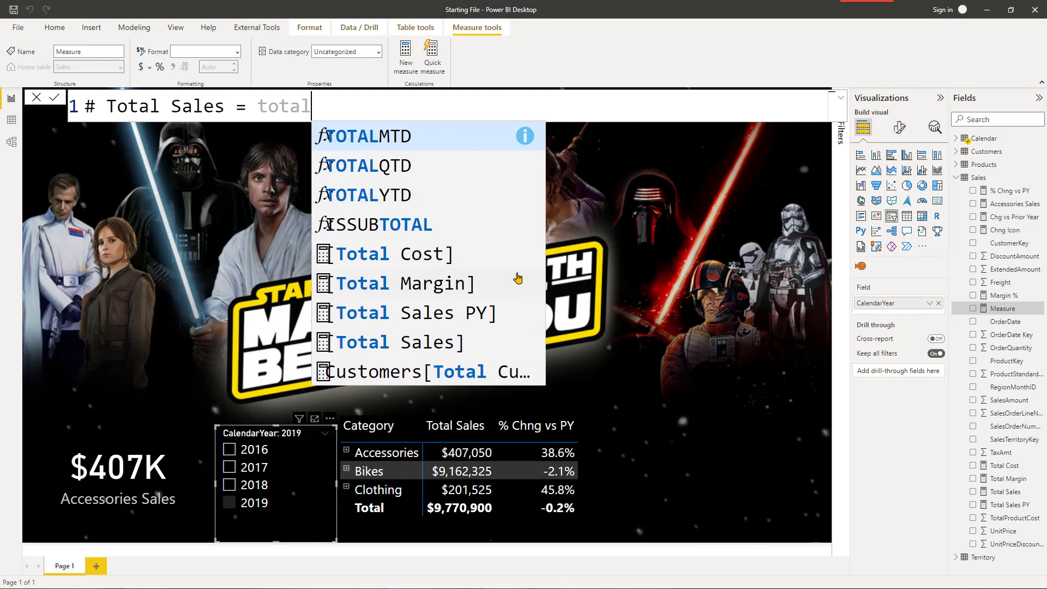
key("BackSpace")
key("BackSpace")
key("BackSpace")
key("BackSpace")
key("BackSpace")
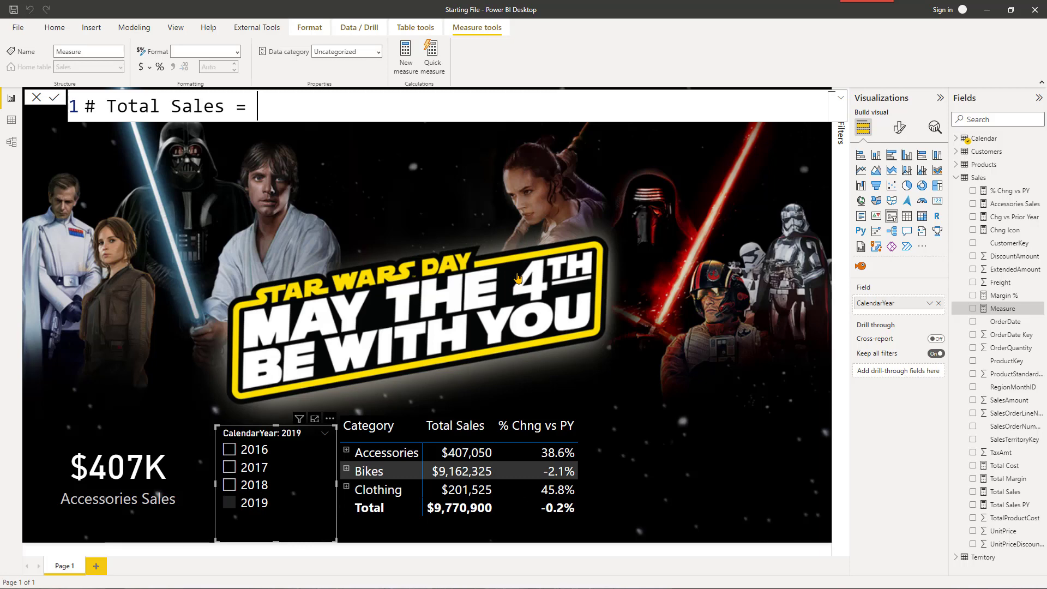
Step: Define the # Total Sales measure as [Total Sales] +0 and commit it
type("[")
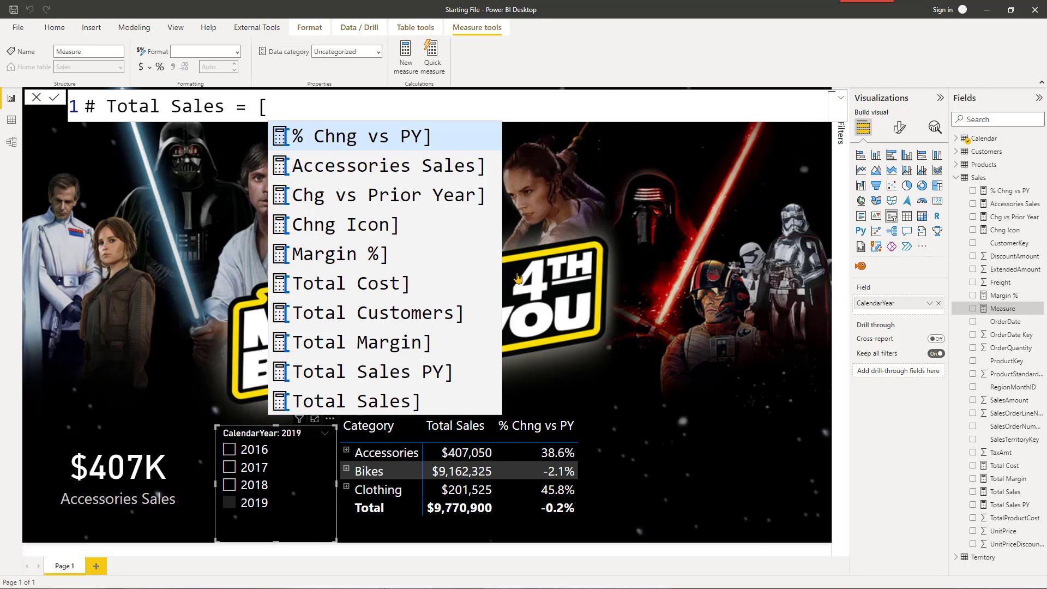
type("tot")
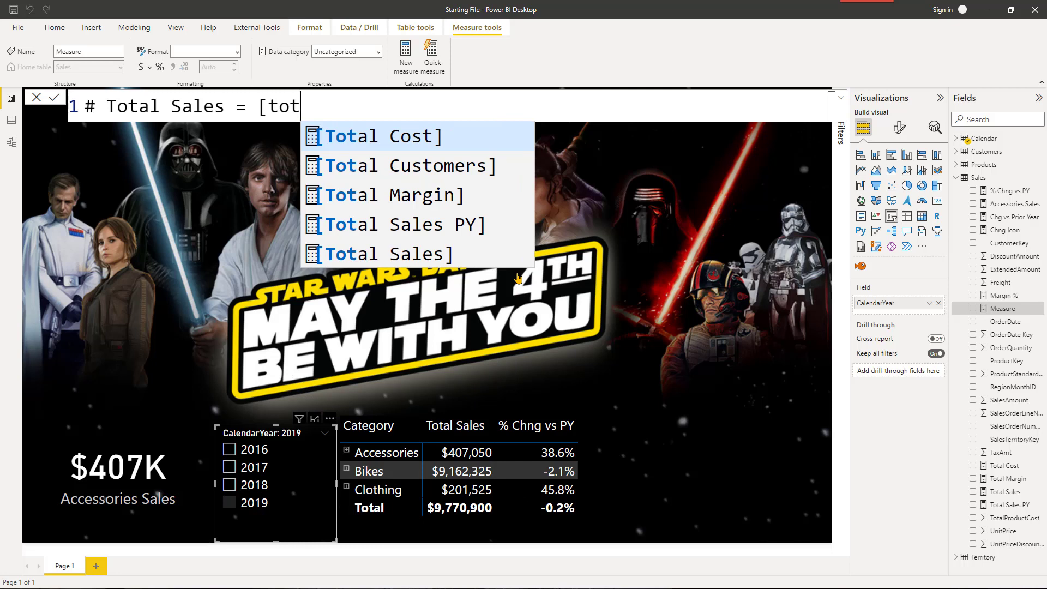
left_click(448, 259)
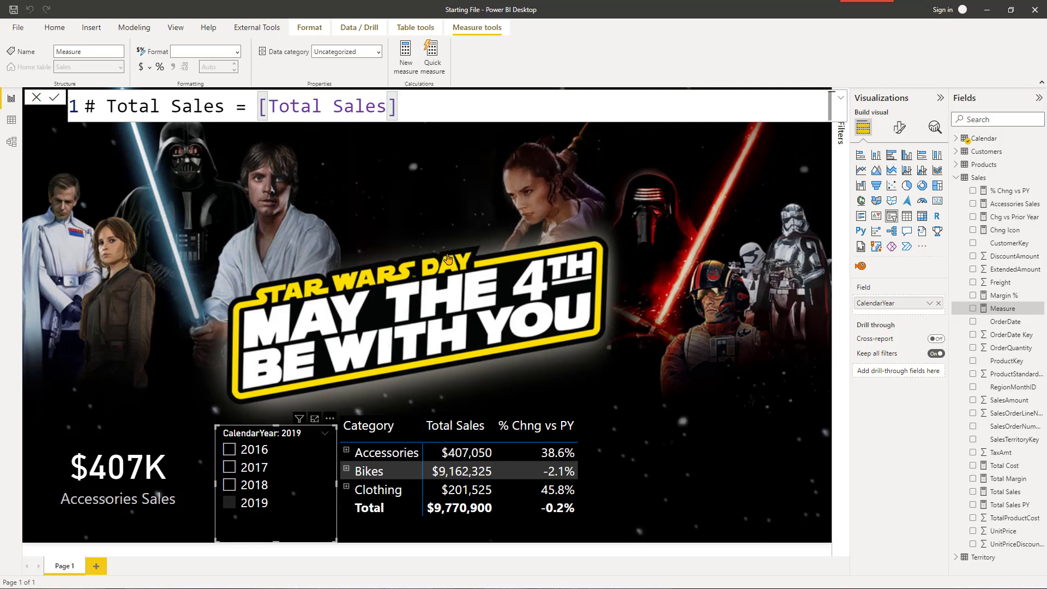
type("+0")
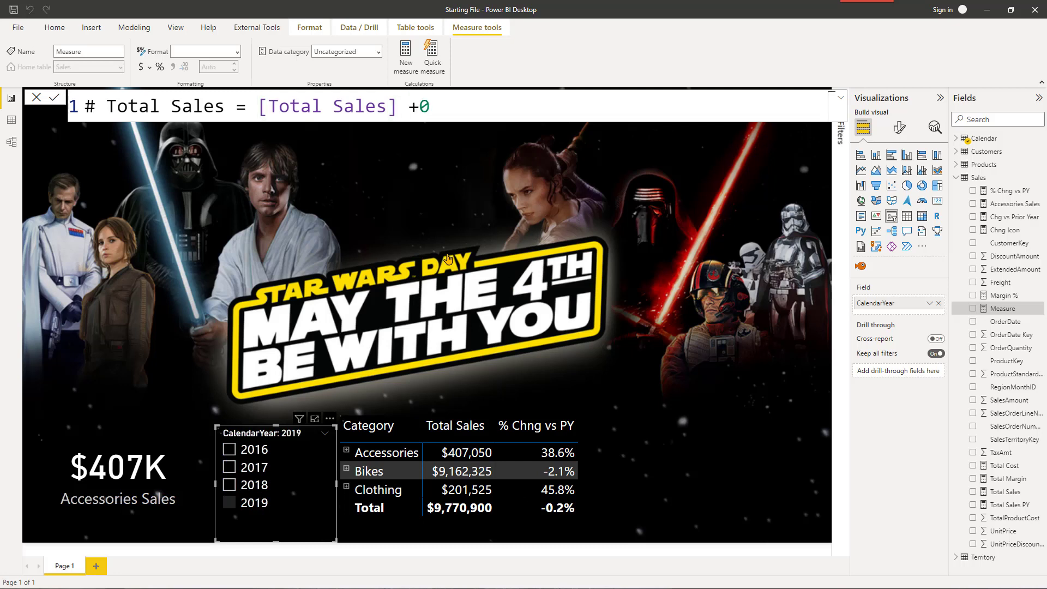
key("Return")
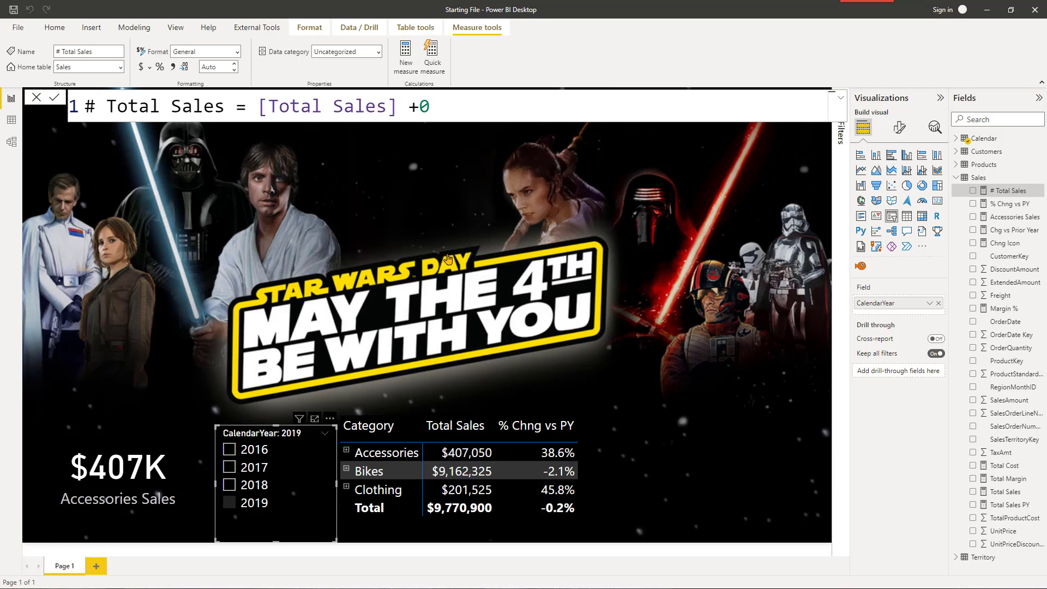
Step: Format the # Total Sales measure as currency with 0 decimal places
left_click(142, 67)
left_click(207, 65)
type("0")
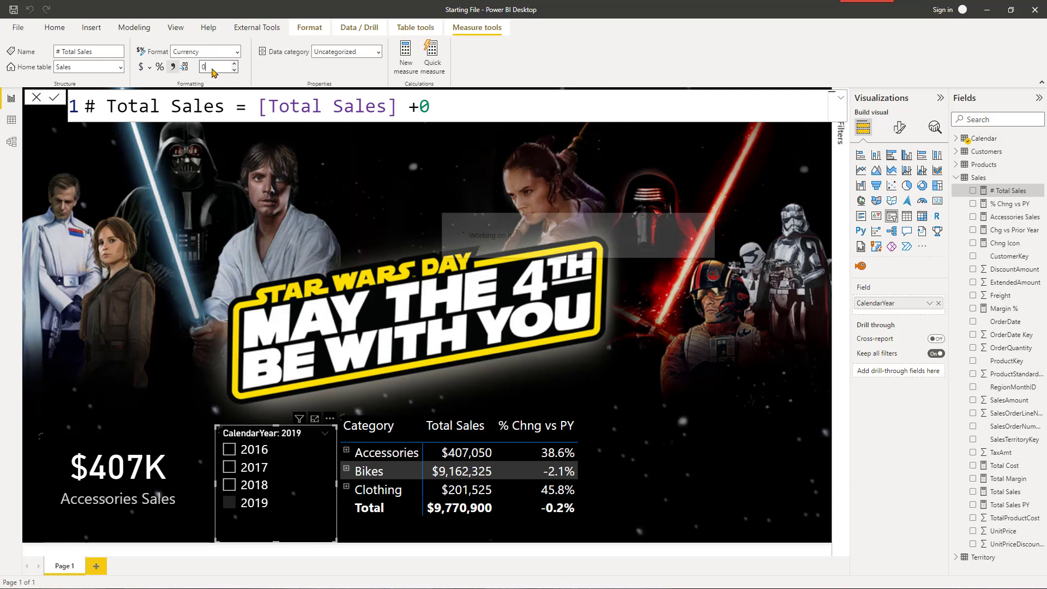
key("Return")
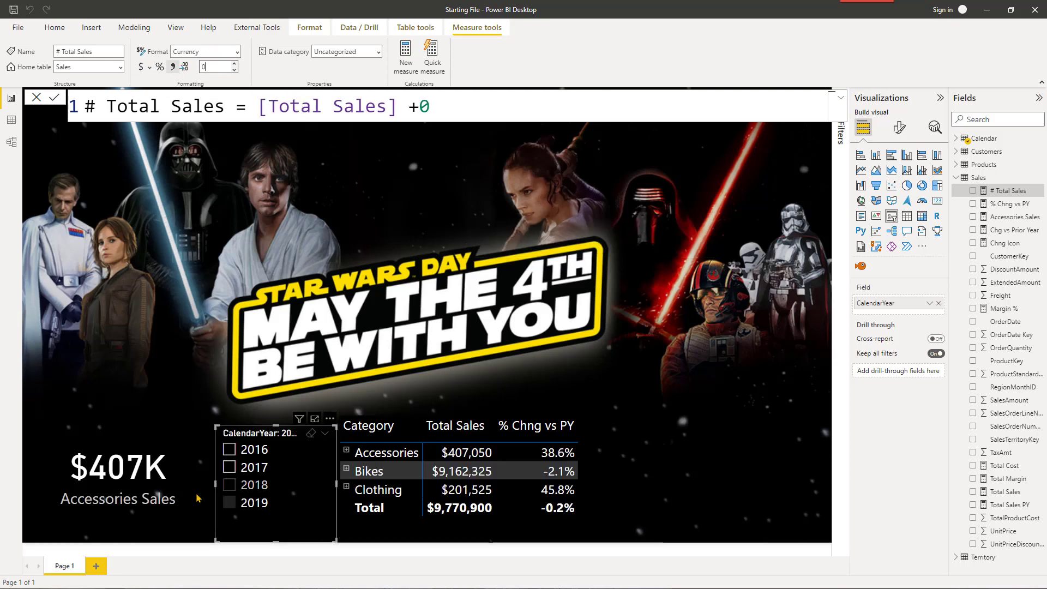
Step: Replace the Accessories Sales field in the card visual with the # Total Sales measure
left_click(136, 491)
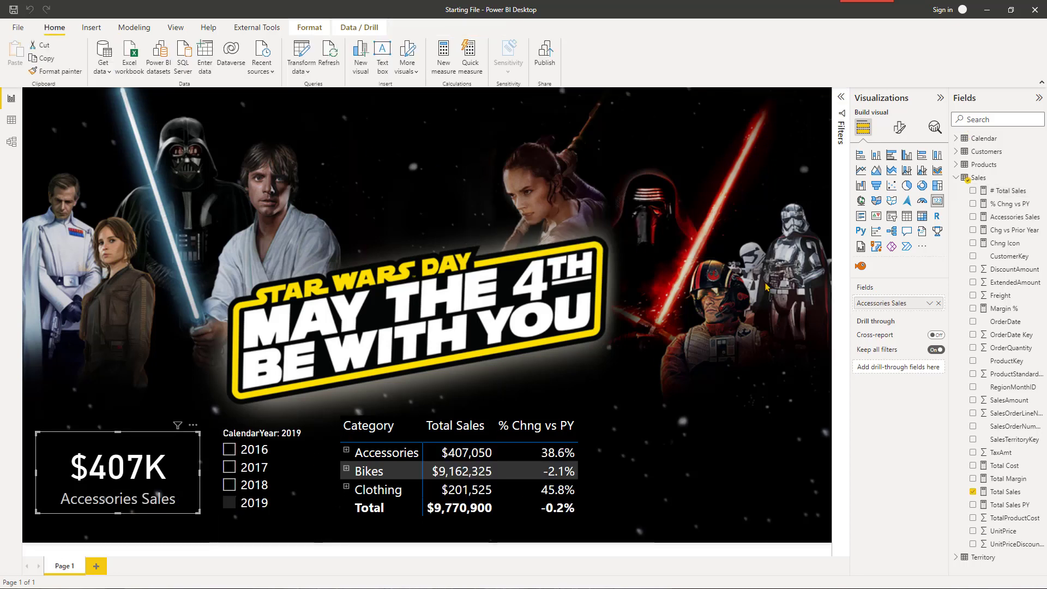
left_click(938, 304)
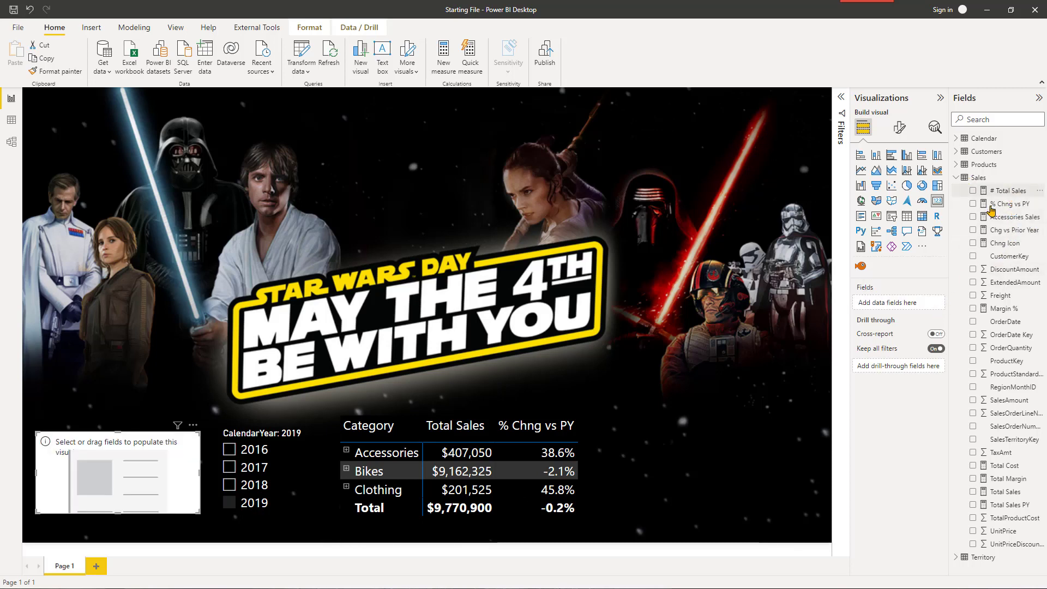
left_click_drag(991, 211, 877, 306)
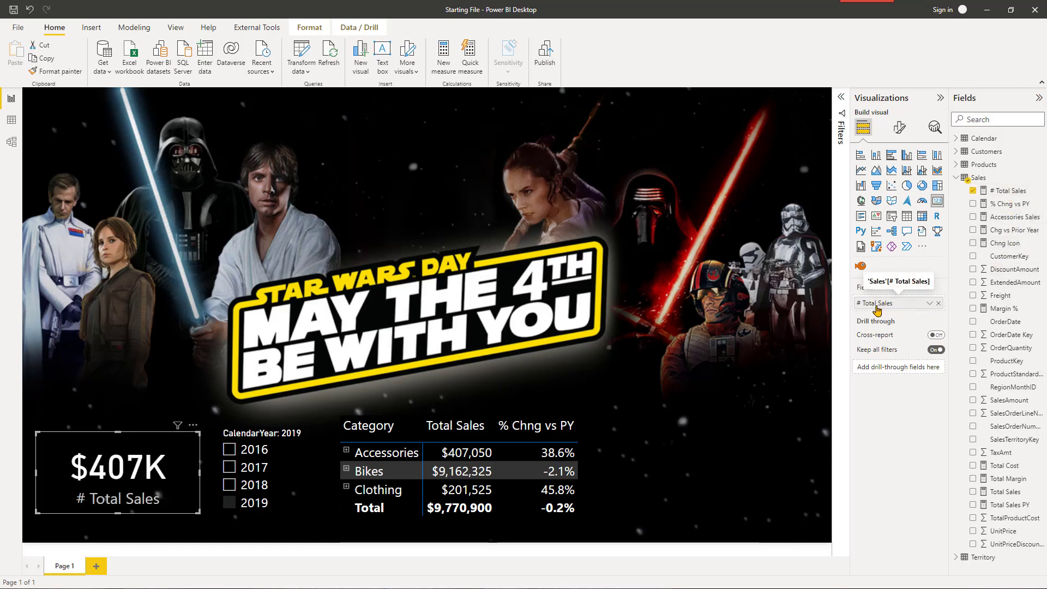
Step: Rename the card's # Total Sales field to Accessories Sales for this visual and filter the report to calendar year 2017
double_click(877, 303)
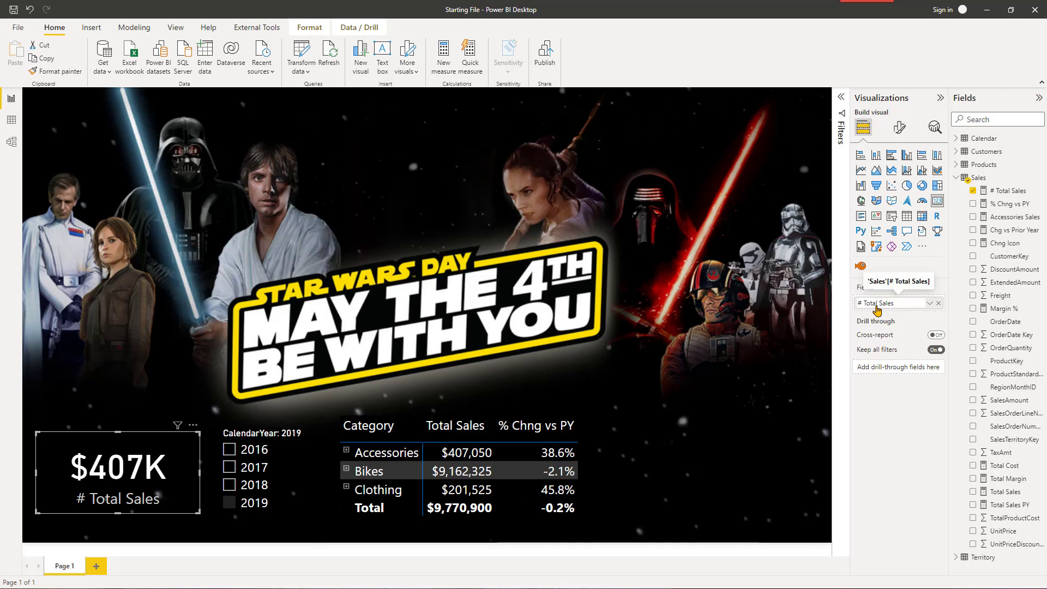
key("shift+Right")
key("shift+Right")
key("shift+Right")
key("shift+Right")
key("shift+Right")
key("shift+Right")
key("shift+Right")
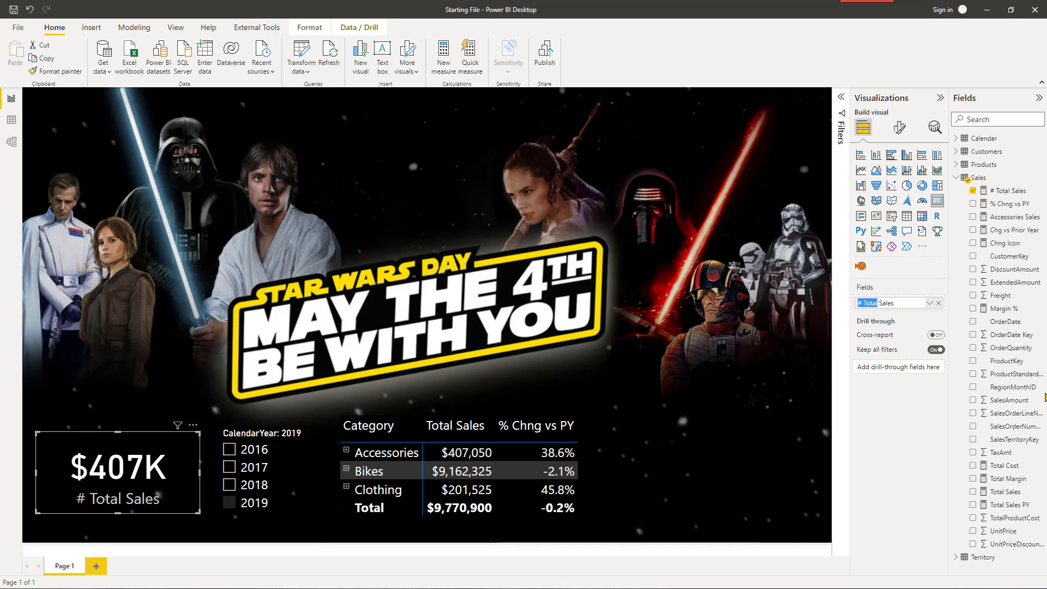
type("Accessories")
key("Return")
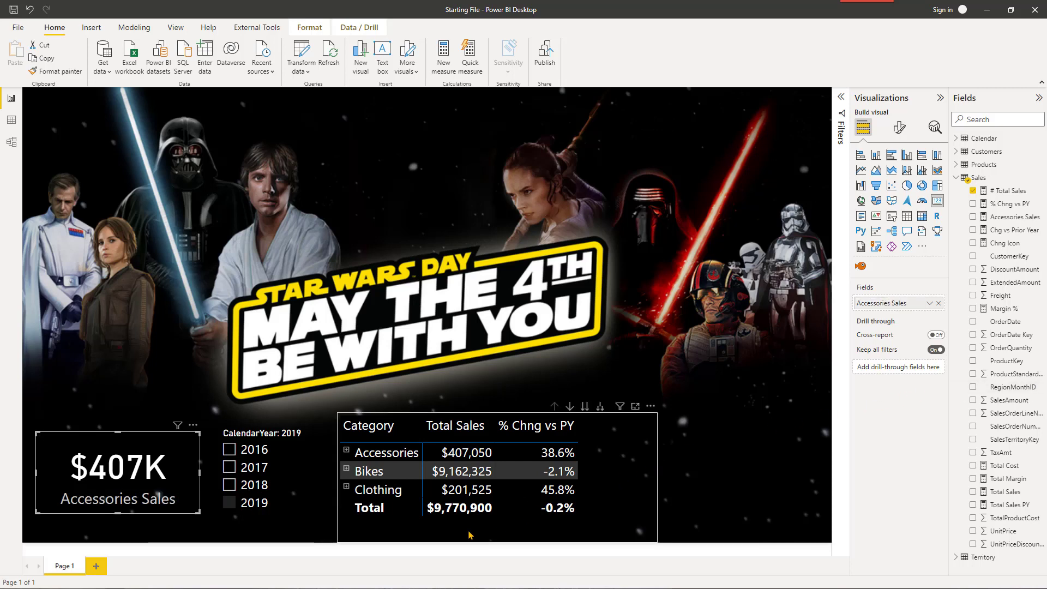
left_click(252, 475)
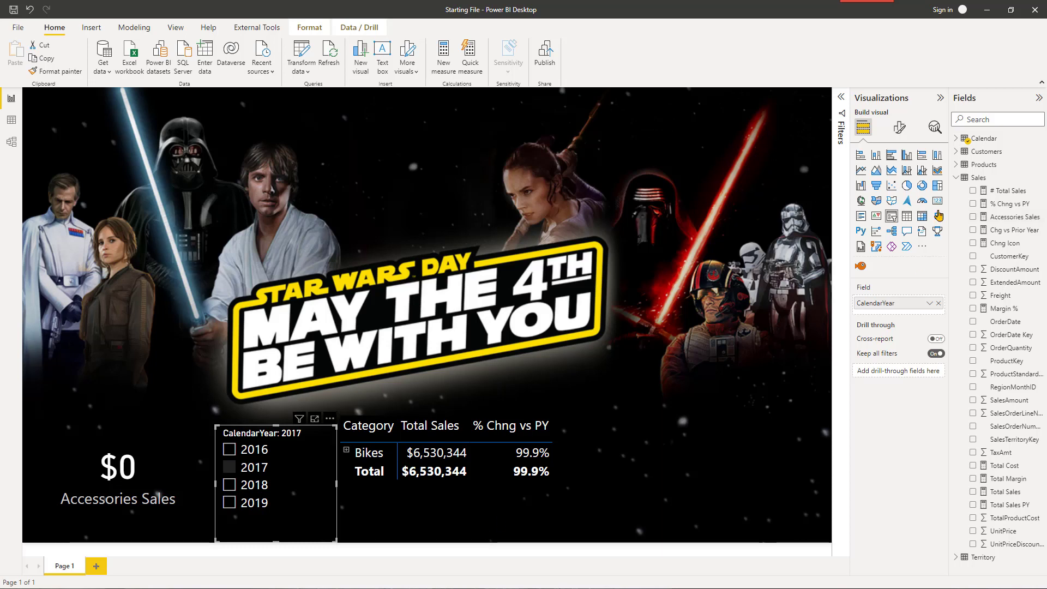
Step: Begin wrapping the # Total Sales measure formula in an IF whose logical test is [Total Sales] = BLANK()
left_click(1004, 192)
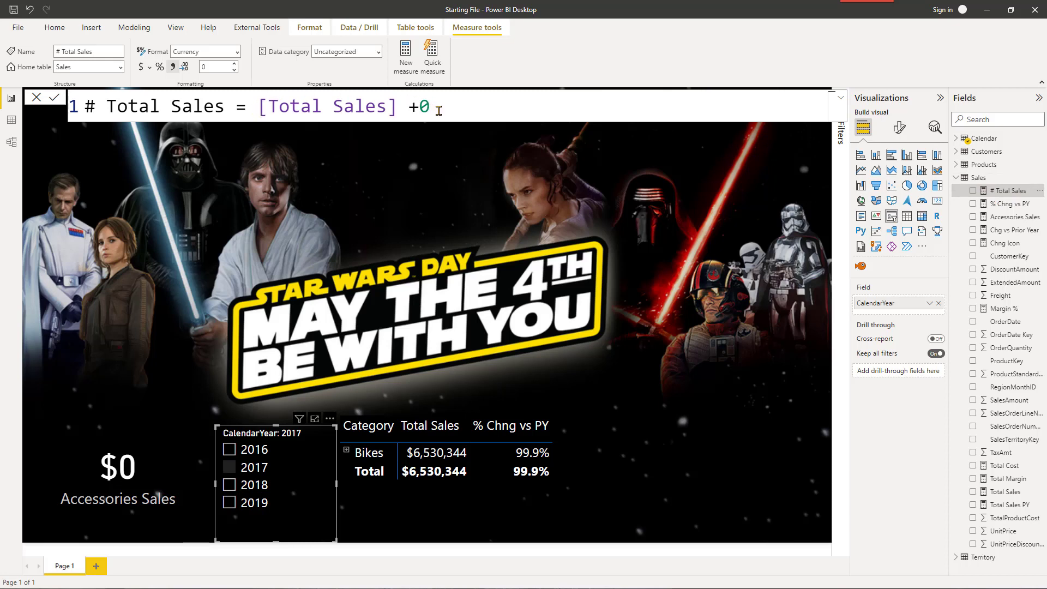
left_click(260, 107)
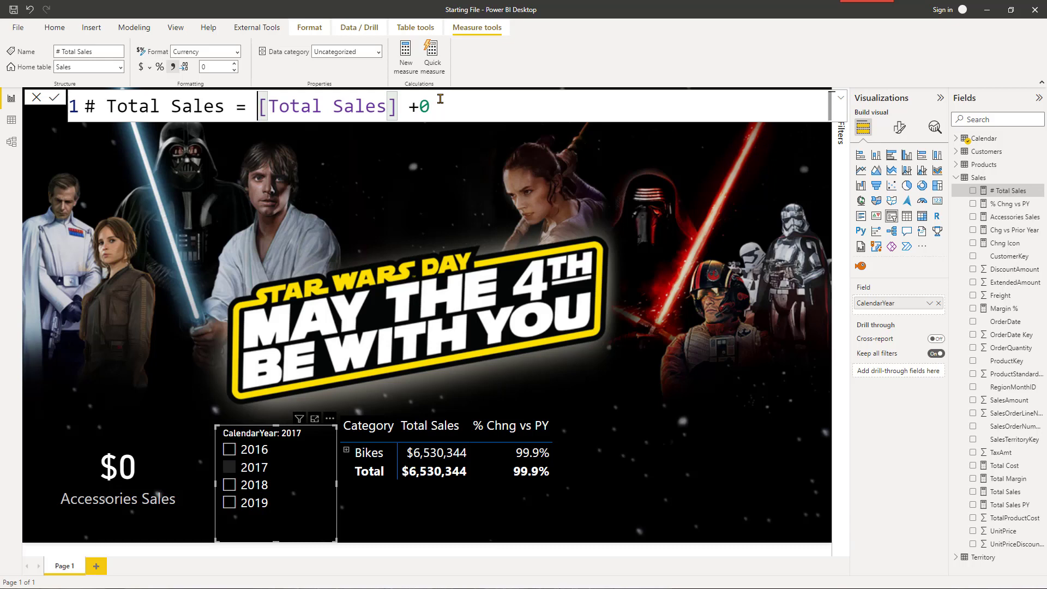
key("Left")
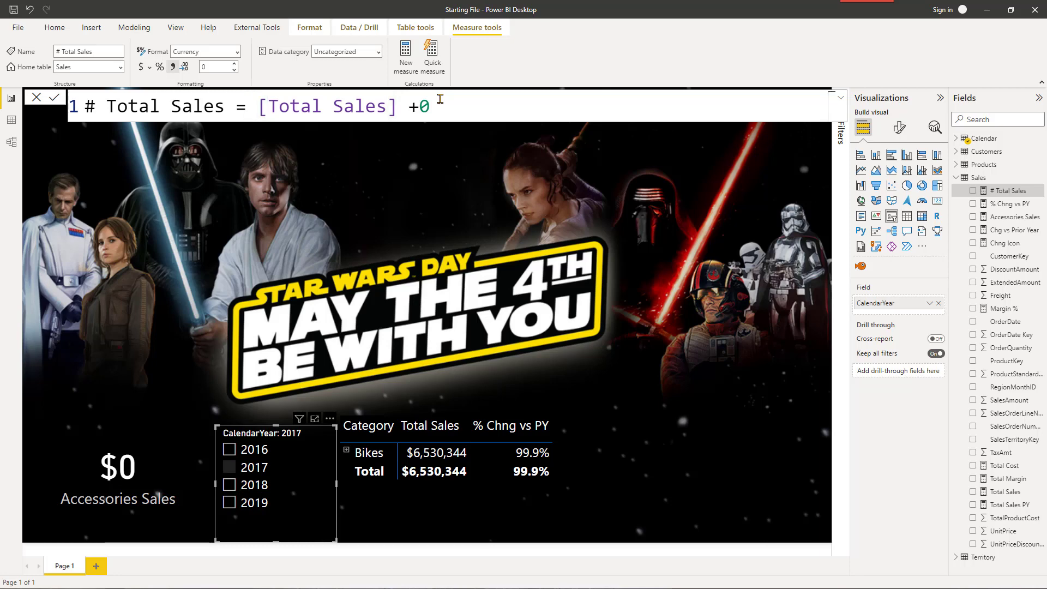
type("if")
key("Tab")
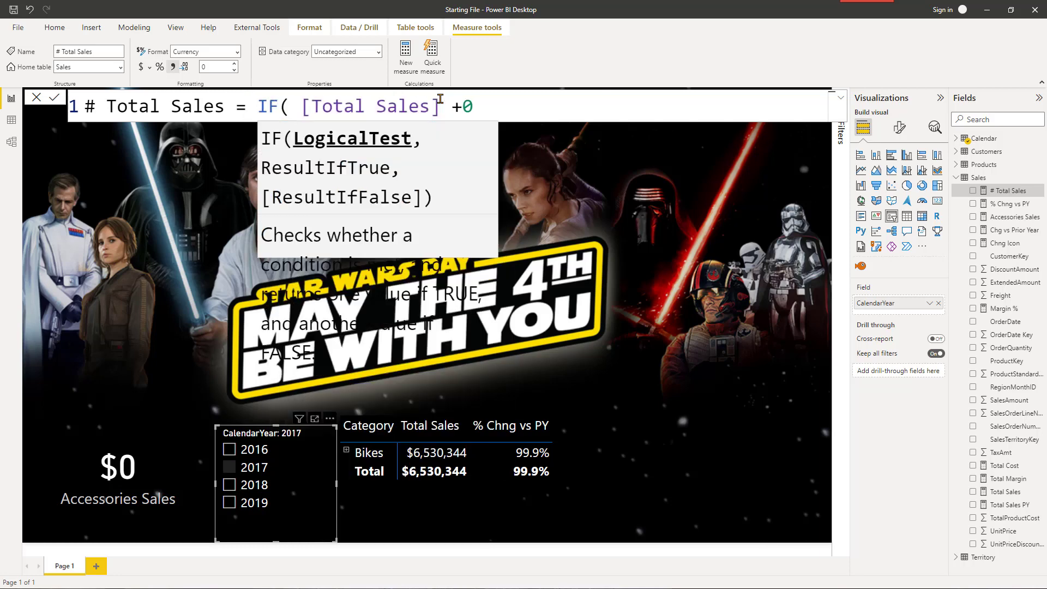
left_click(445, 104)
type("= ")
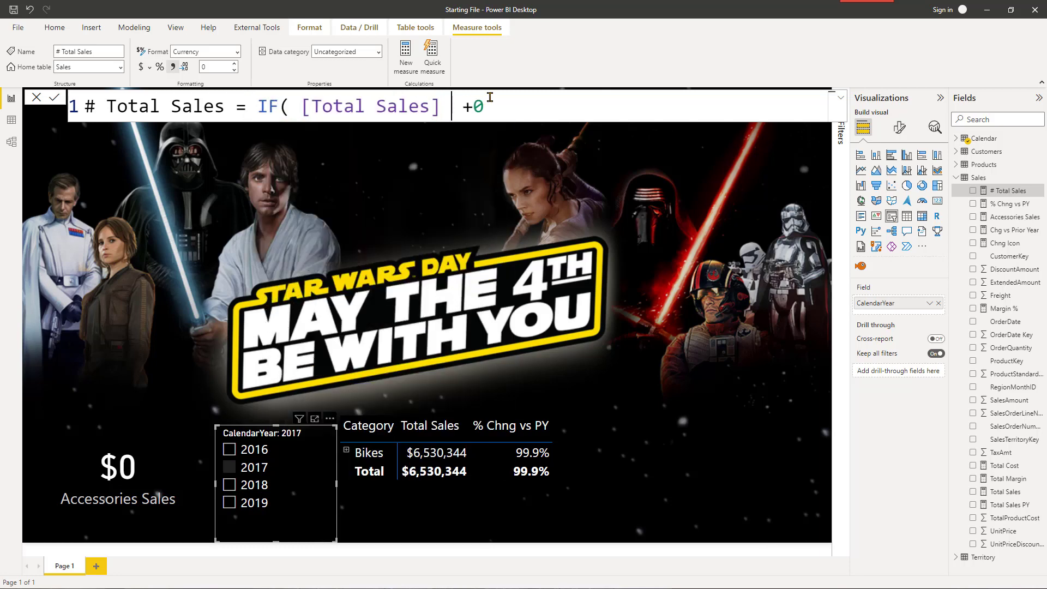
type("blank")
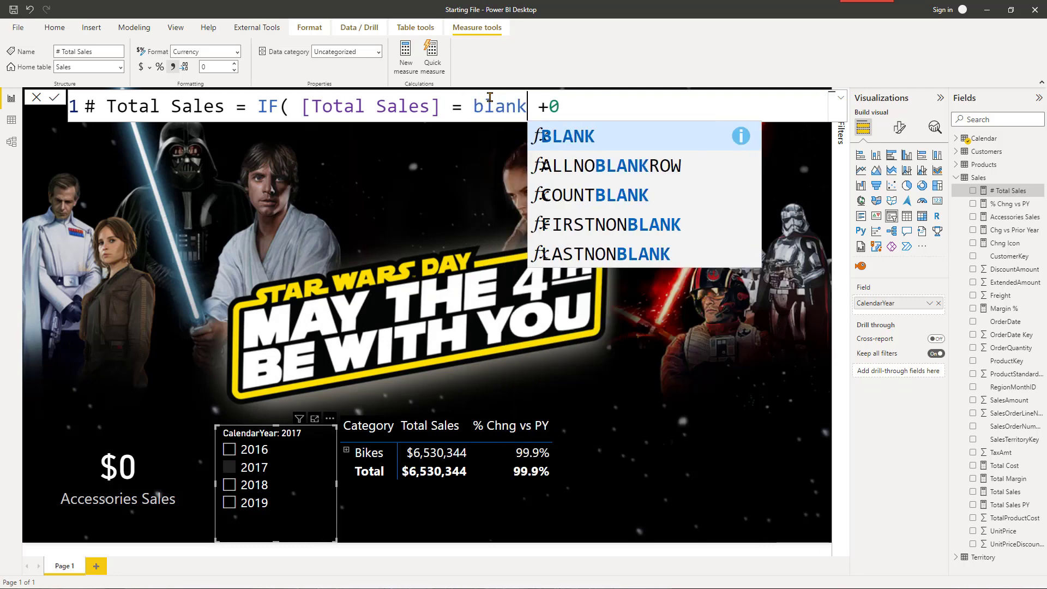
key("Tab")
type("), ")
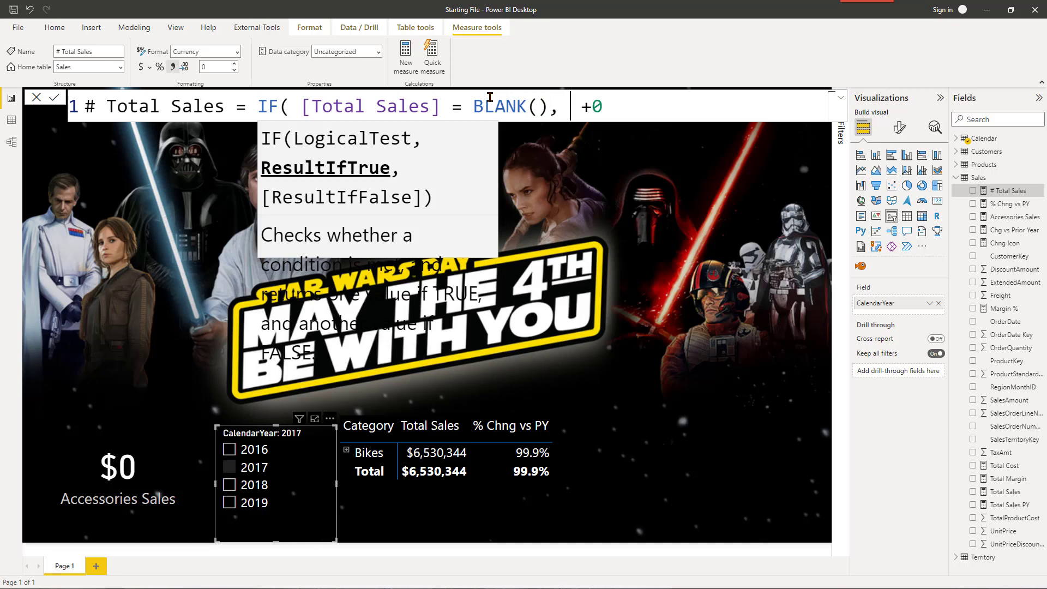
Step: Complete the IF to return "" when true and [Total Sales] when false, remove the +0, and commit the measure
type("\"\",")
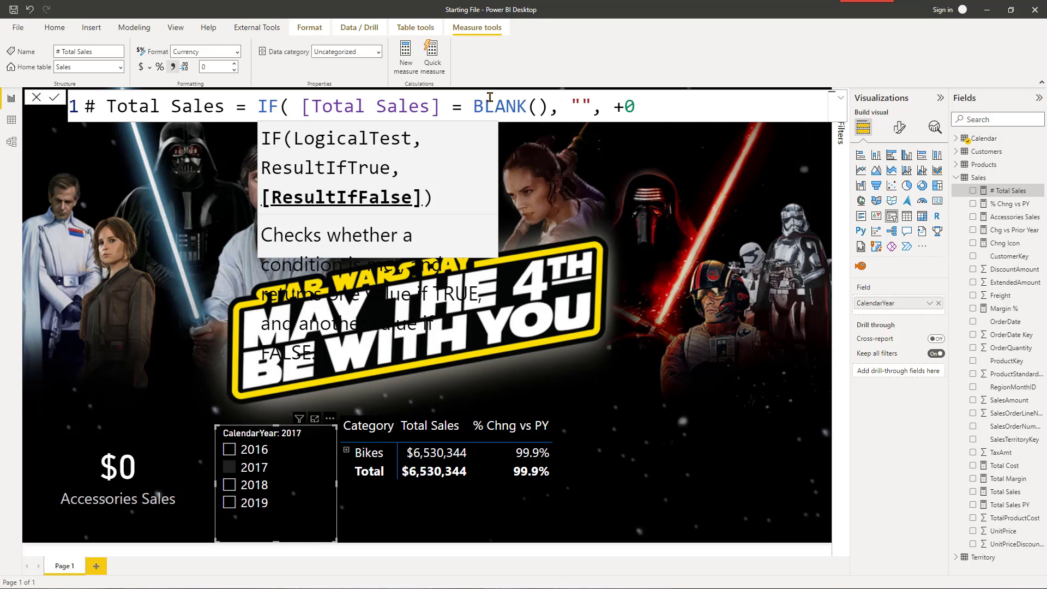
type("total")
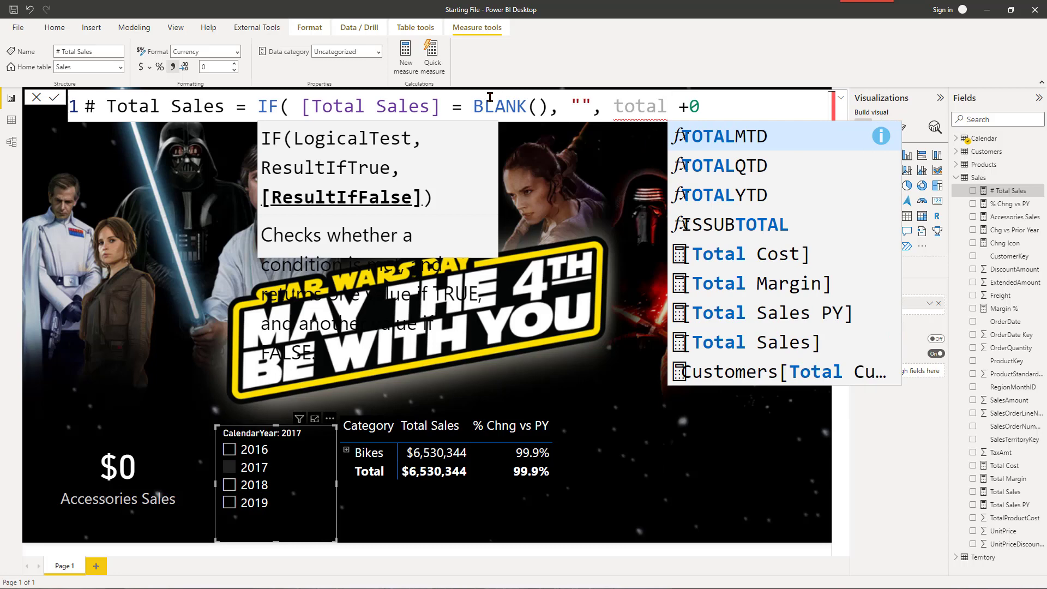
key("Down")
key("Down")
key("Down")
key("Down")
key("Down")
key("Down")
key("Down")
key("Tab")
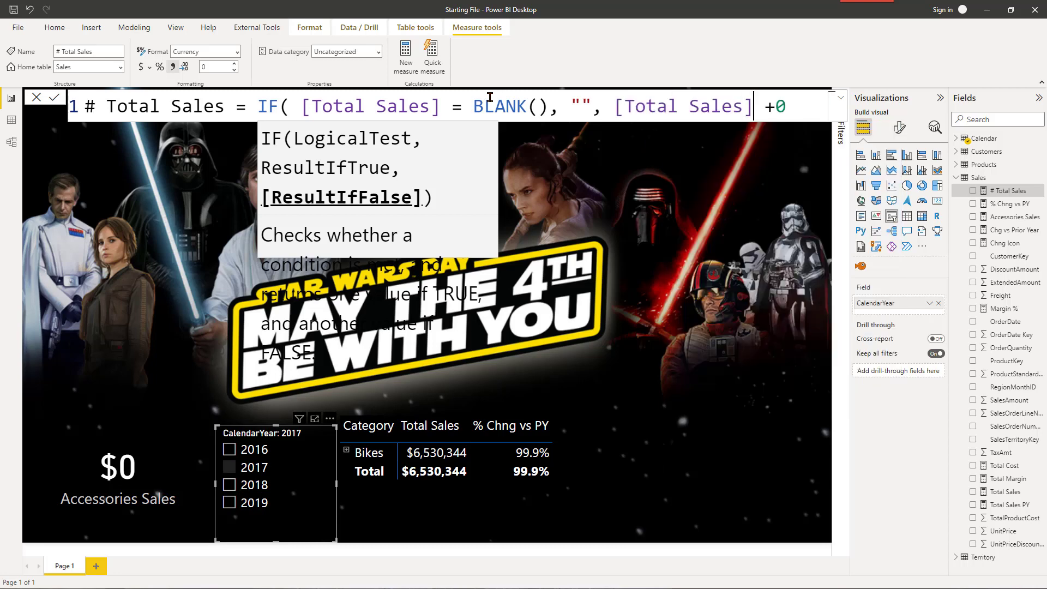
key("Delete")
key("Delete")
key("Delete")
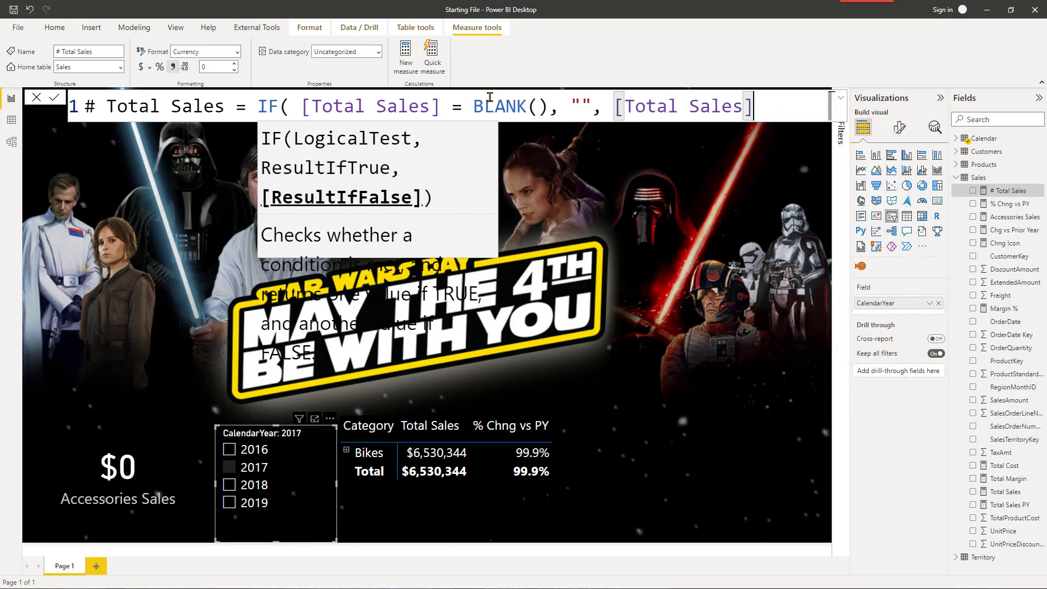
type(")")
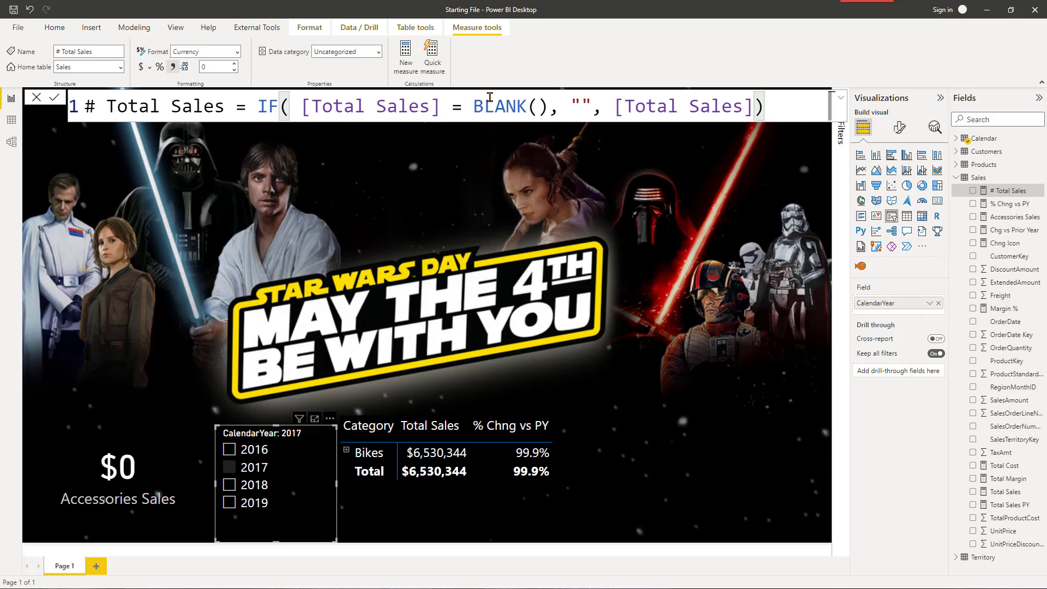
key("Return")
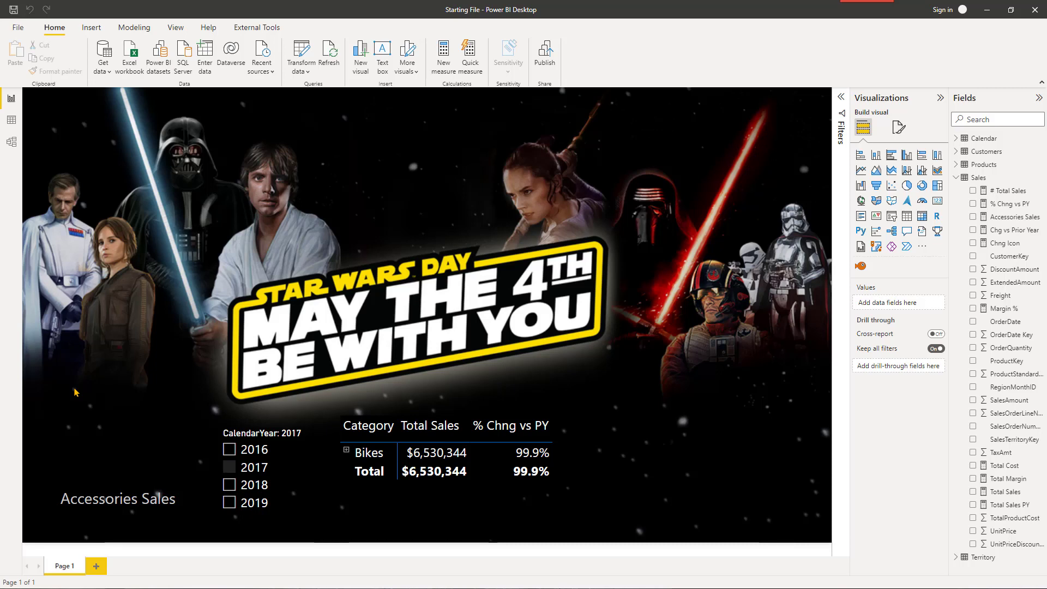
Step: Create an empty manually entered table named DisplayMeasures and load it into the model
left_click(206, 57)
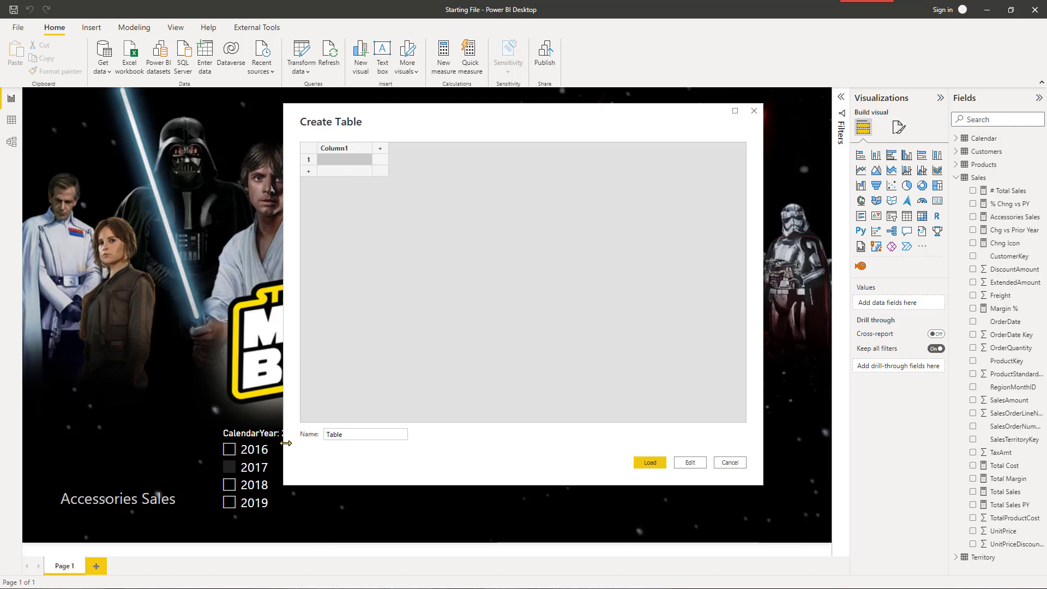
left_click(370, 434)
left_click_drag(370, 434, 309, 427)
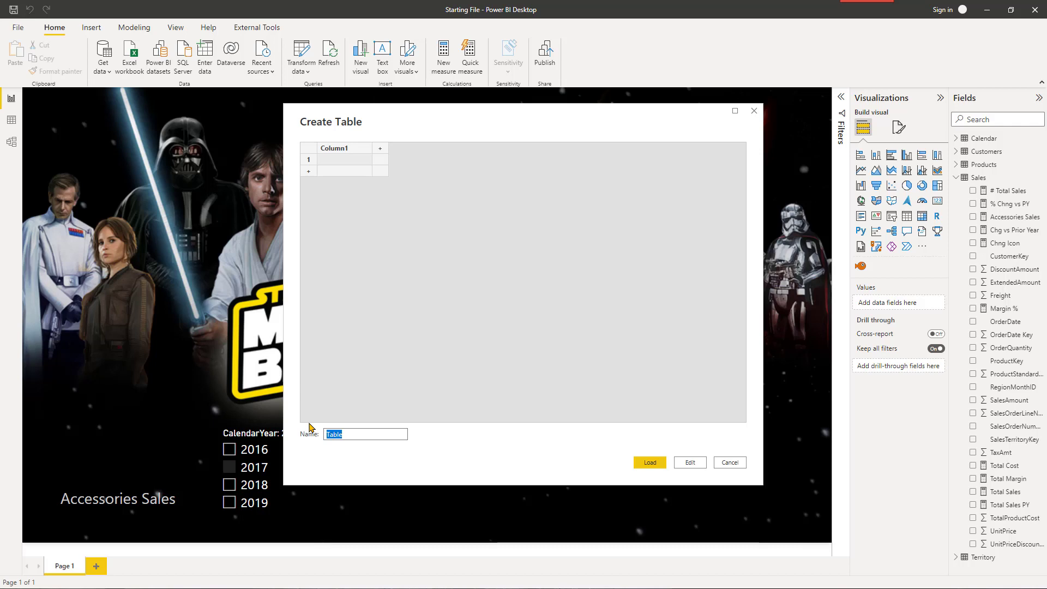
type("DisplayMeasures")
left_click(637, 461)
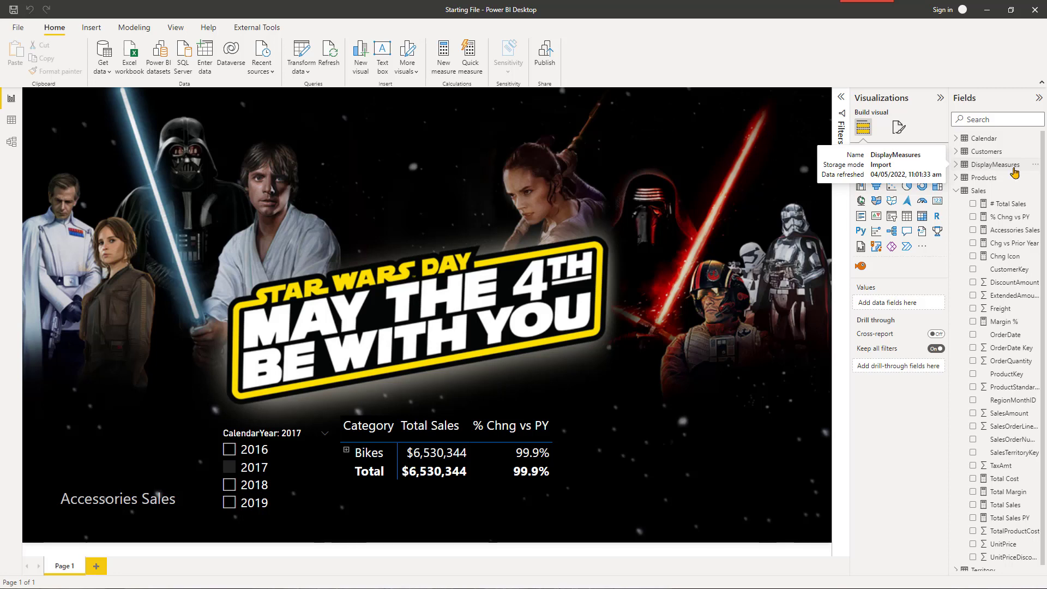
Step: Move the # Total Sales measure to the DisplayMeasures home table
left_click(1016, 209)
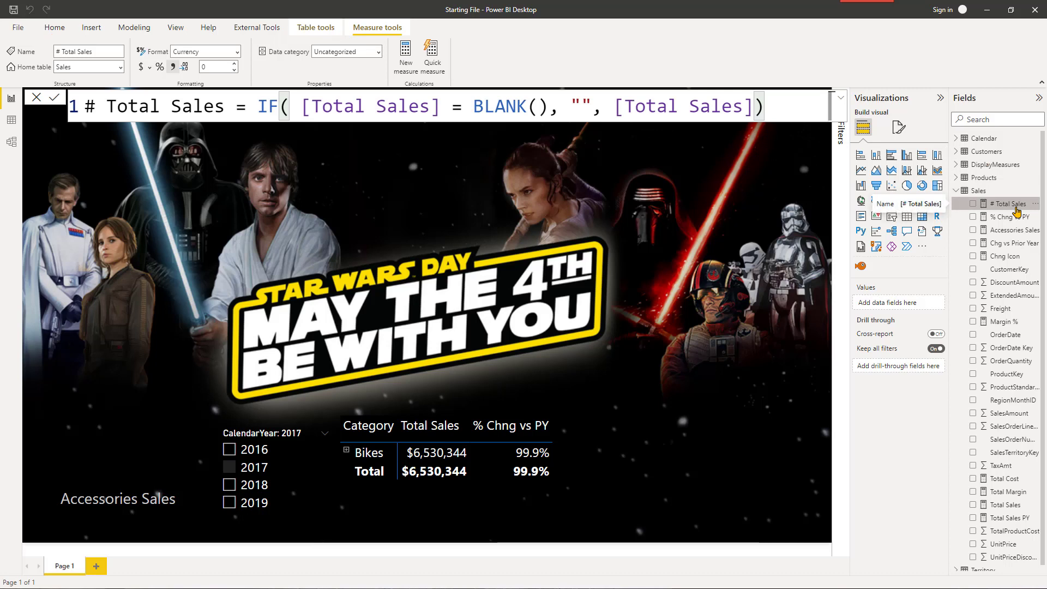
left_click(120, 67)
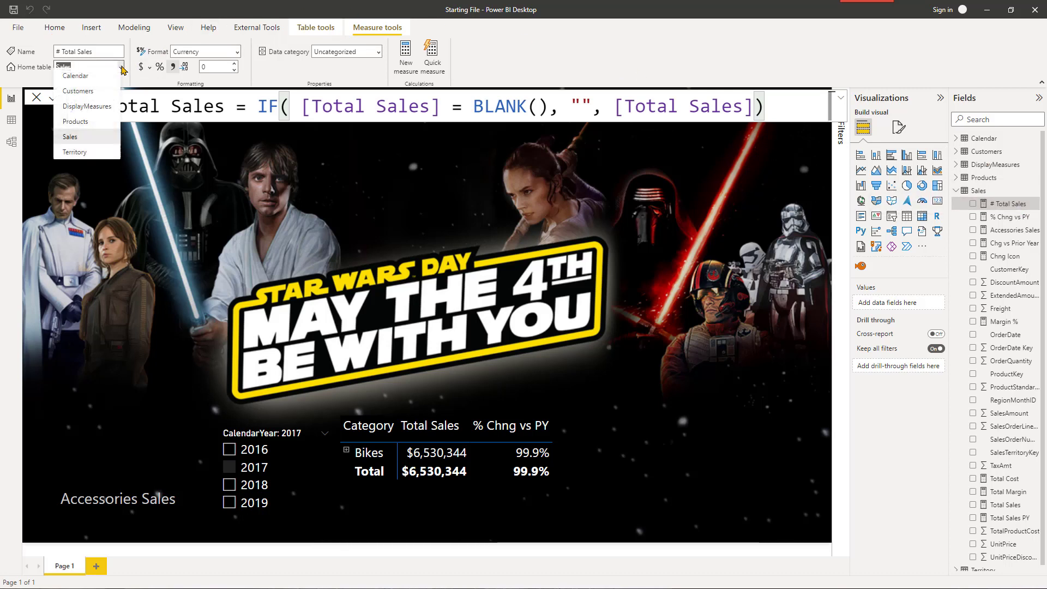
left_click(99, 112)
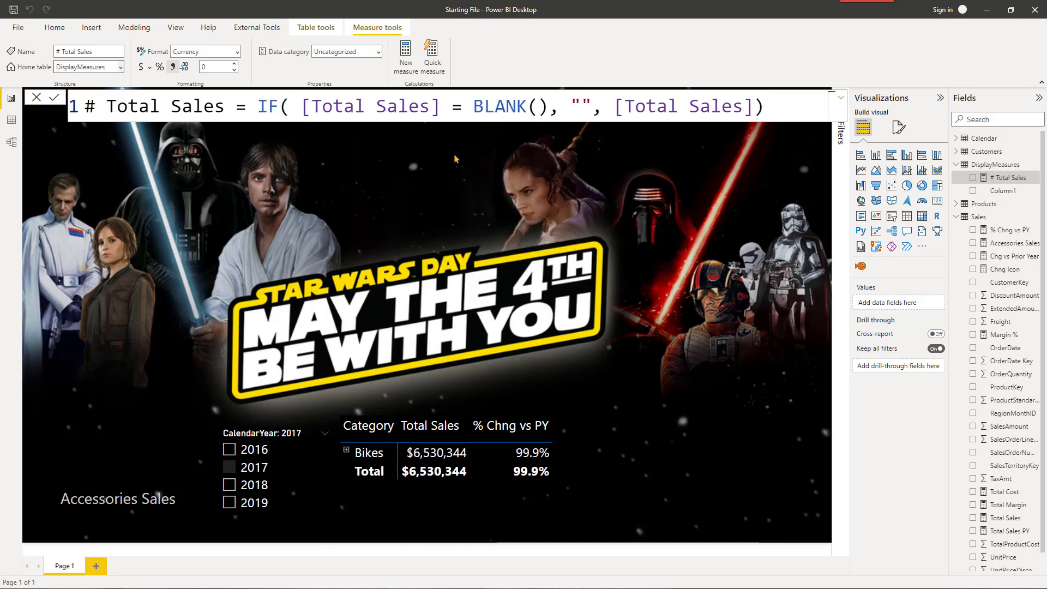
Step: Delete the placeholder Column1 from the DisplayMeasures table
left_click(1034, 192)
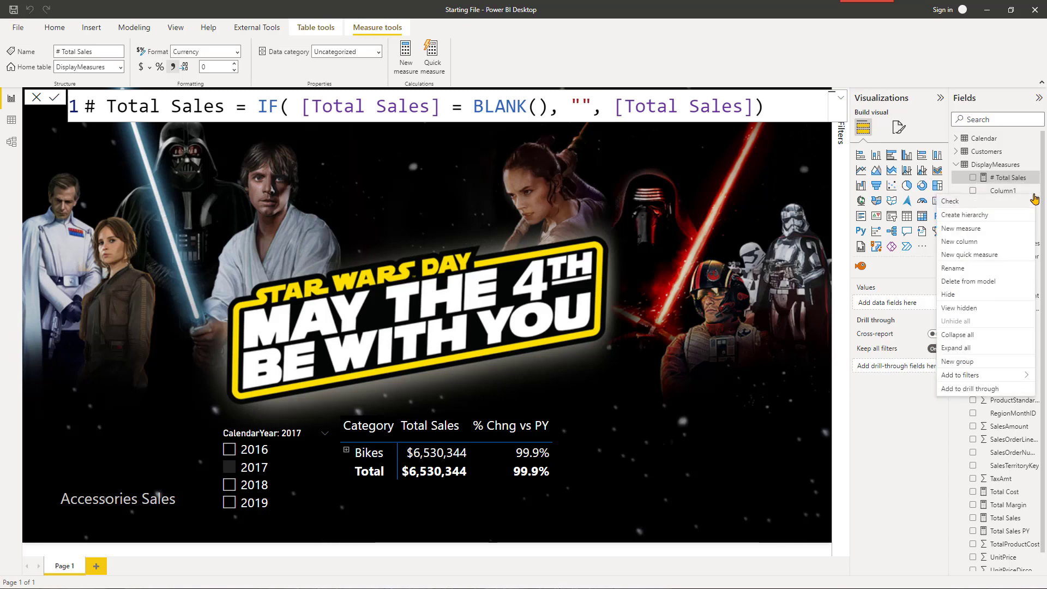
left_click(982, 282)
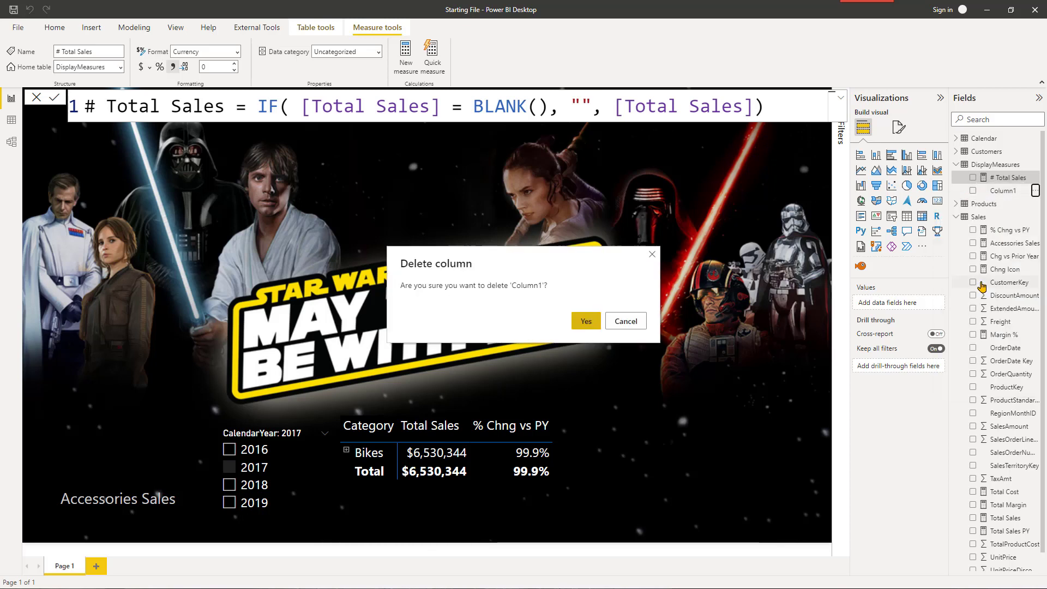
left_click(586, 322)
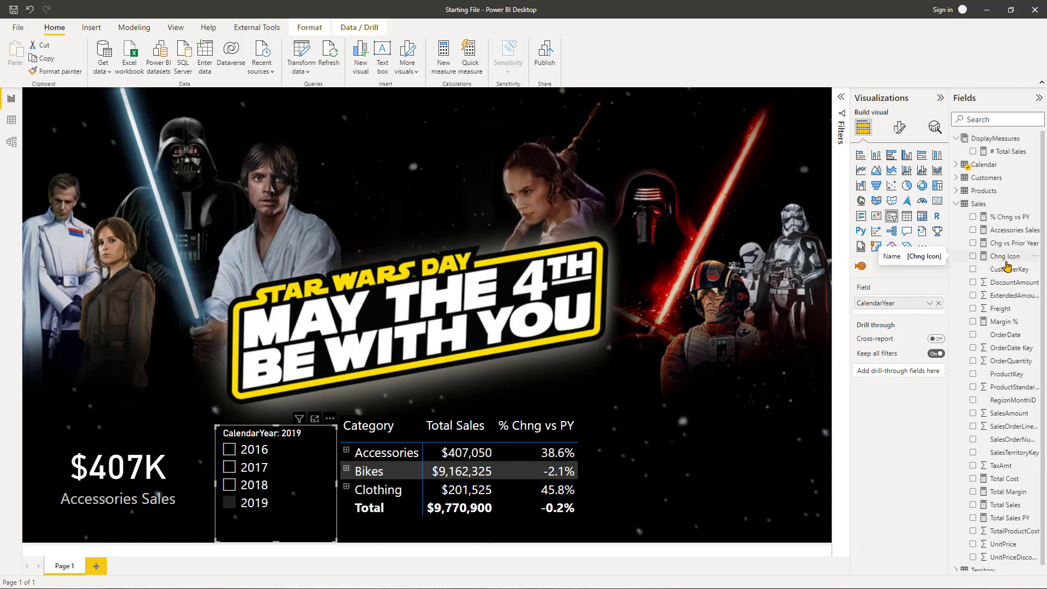
Step: Review the Chng Icon measure's formula, close it without changes, and add the measure to the category matrix
left_click(1006, 257)
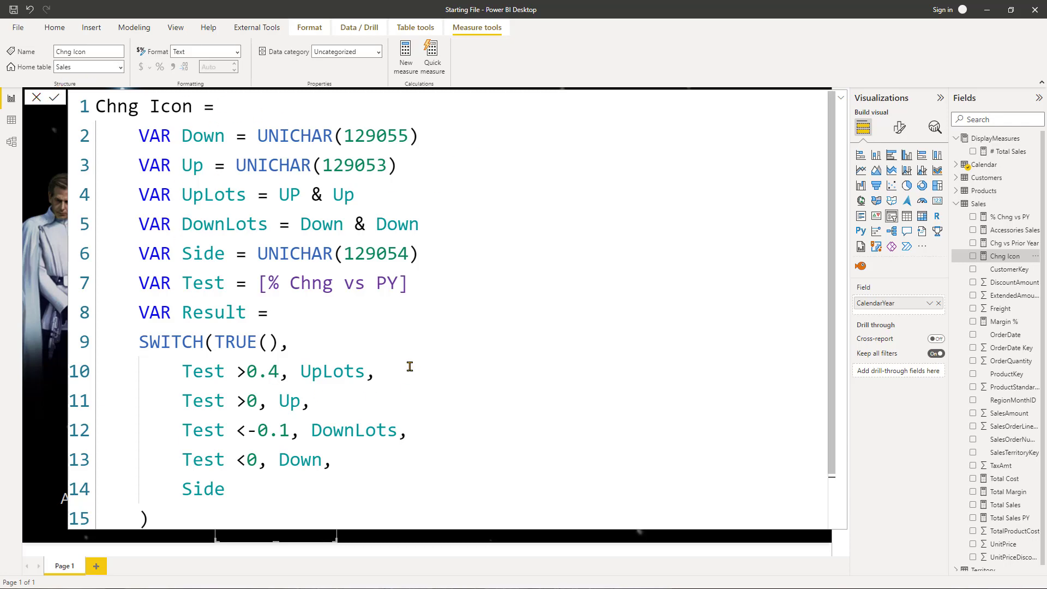
left_click(37, 98)
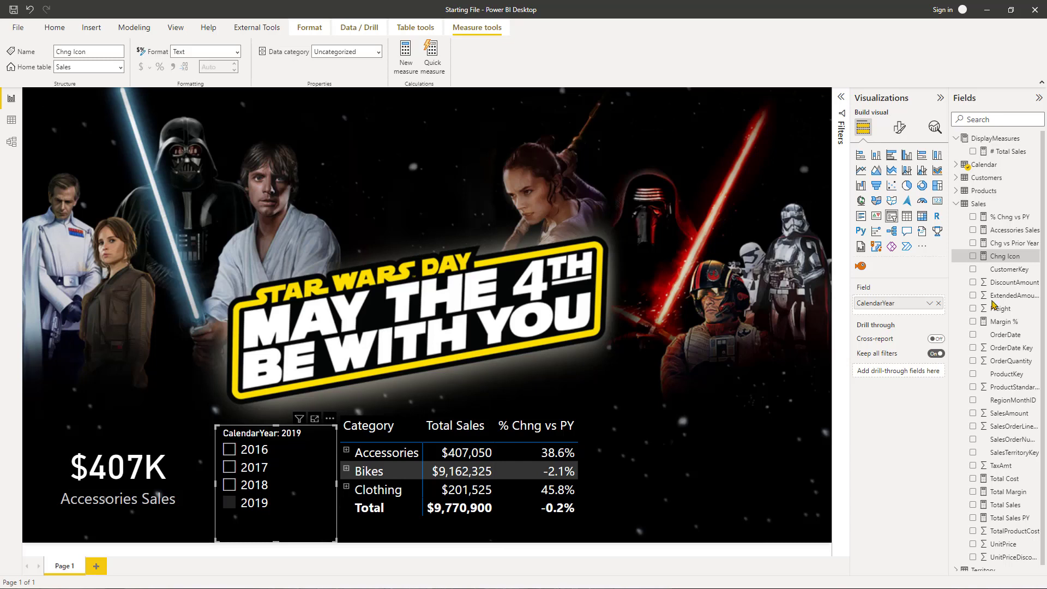
left_click_drag(1014, 261, 599, 473)
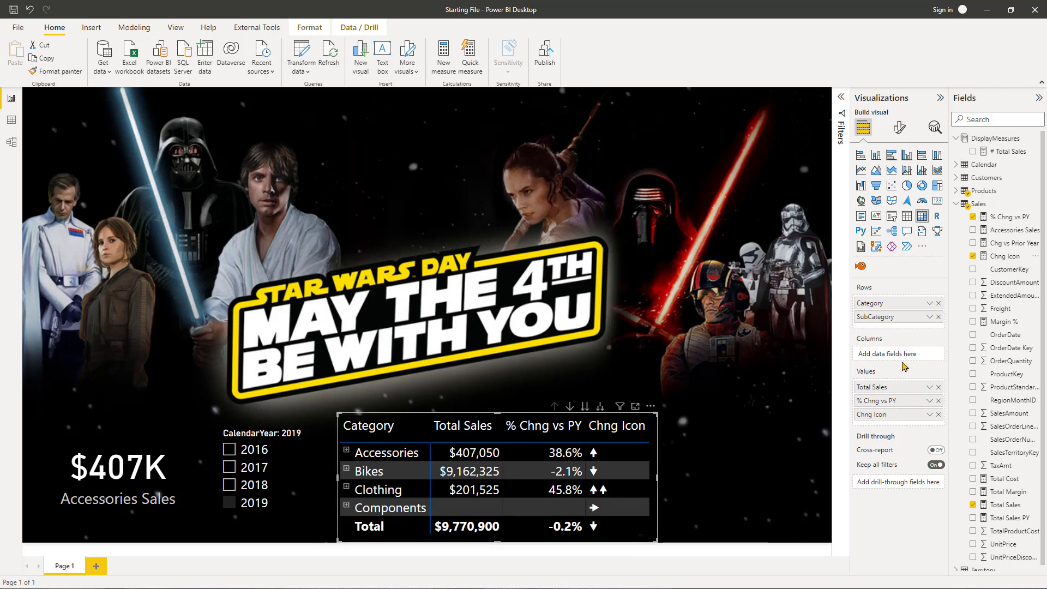
Step: Move the Chng Icon measure to the DisplayMeasures home table and close its formula
left_click(1006, 257)
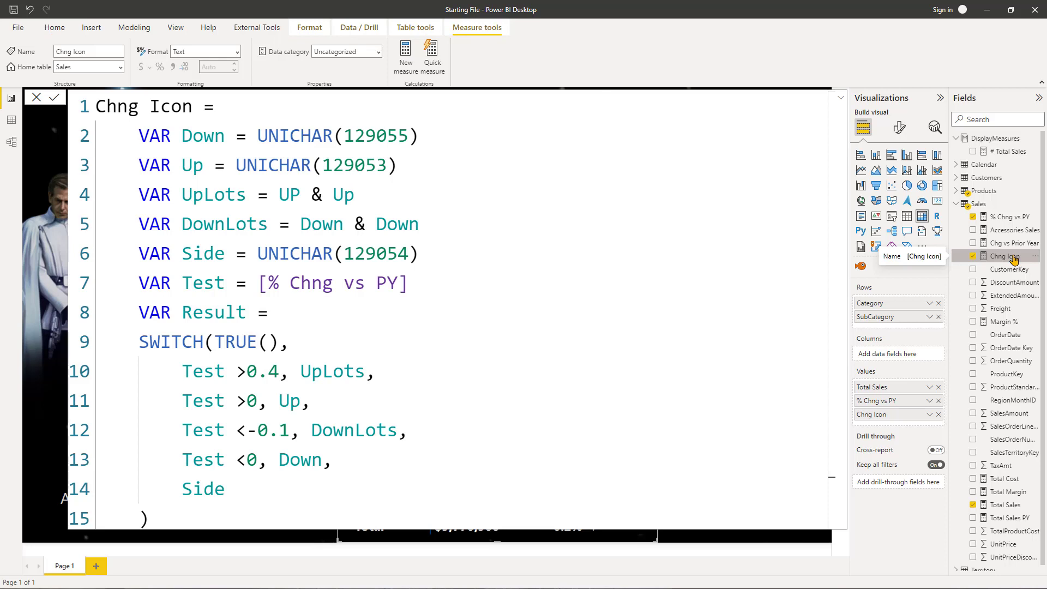
right_click(1014, 259)
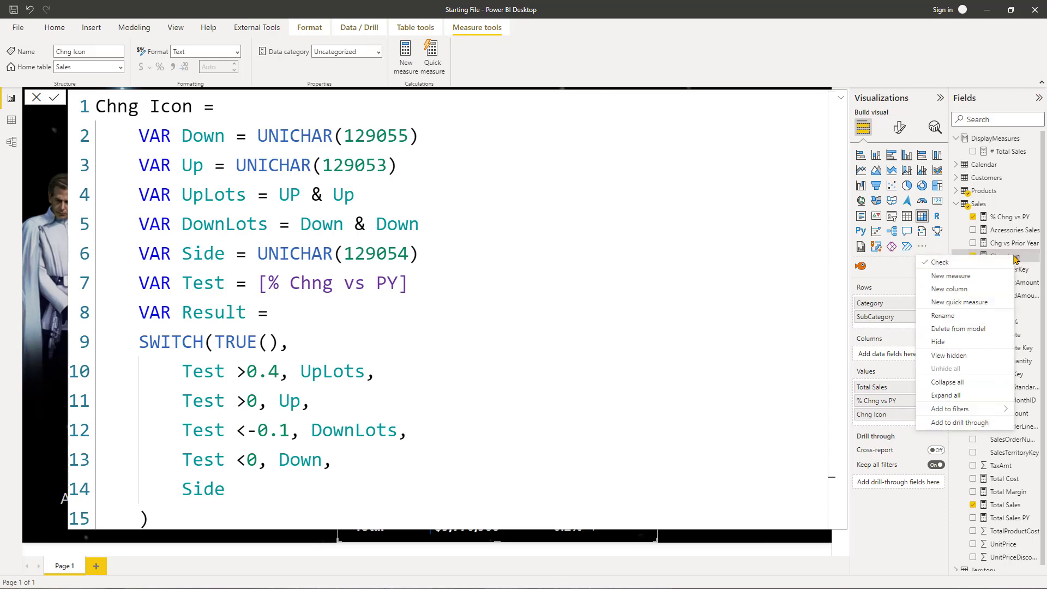
left_click(1028, 258)
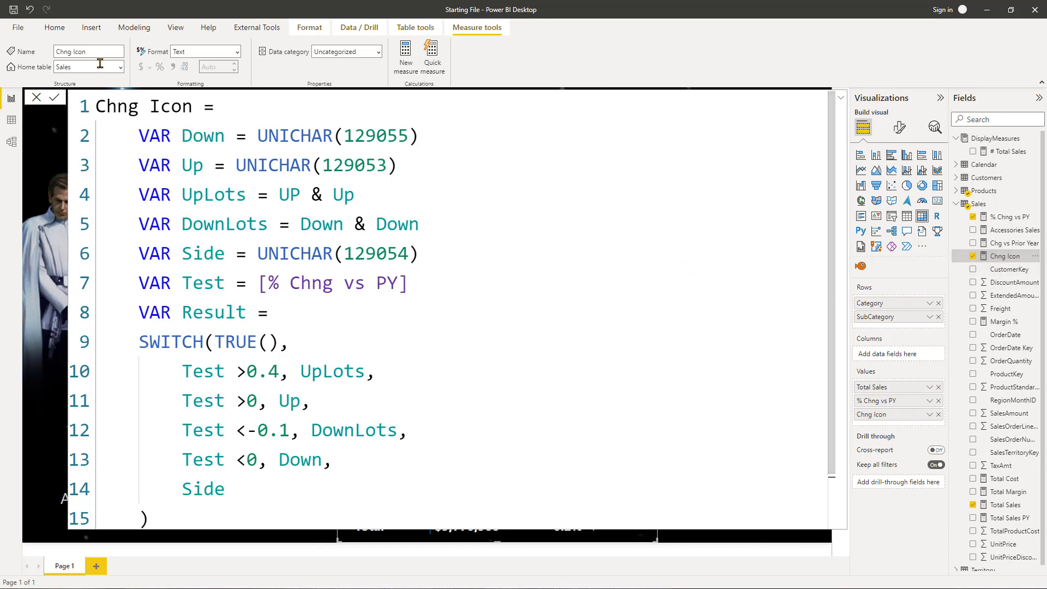
left_click(121, 67)
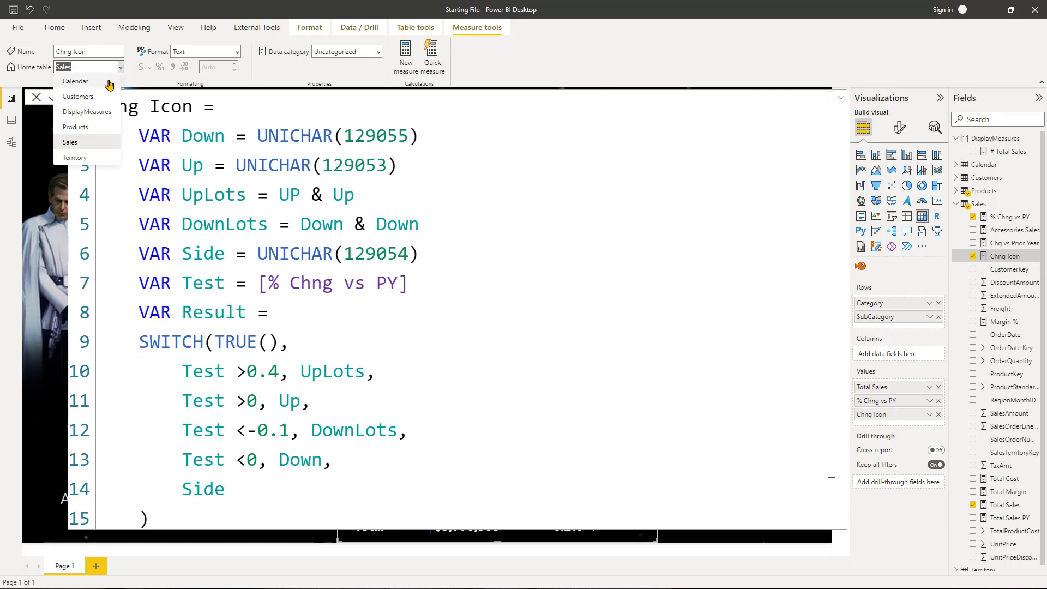
left_click(111, 111)
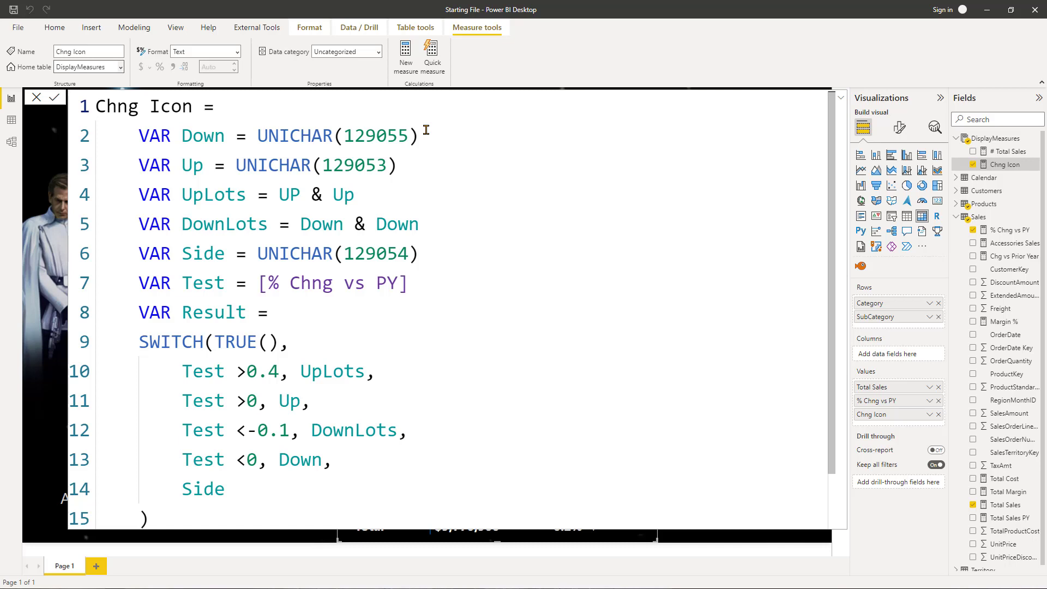
left_click(36, 97)
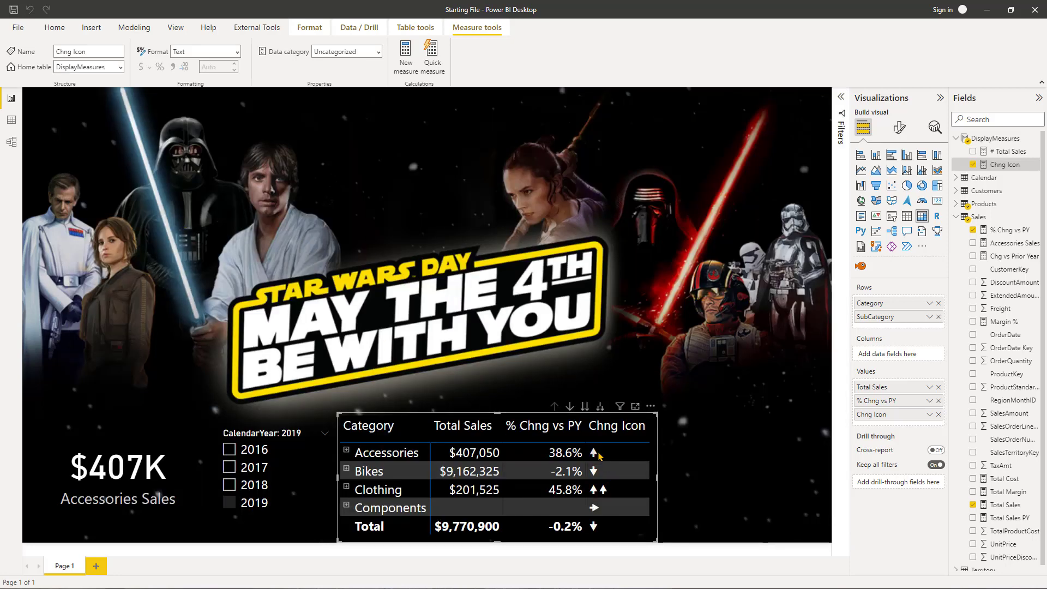
Step: Copy the up arrow value from the Accessories row of the matrix's Chng Icon column
mouse_move(599, 455)
right_click(604, 455)
mouse_move(668, 525)
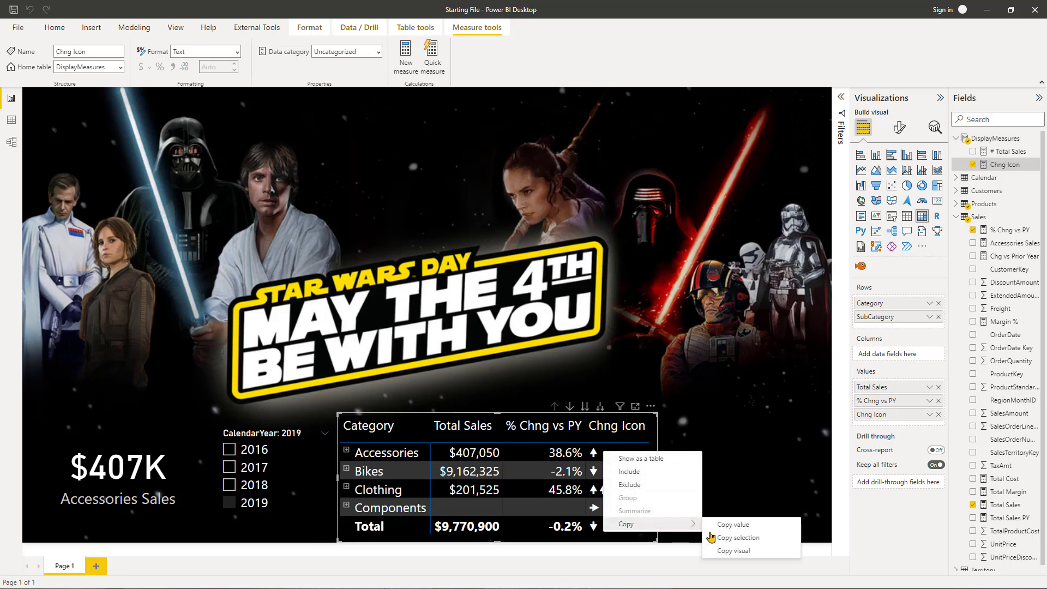
left_click(752, 526)
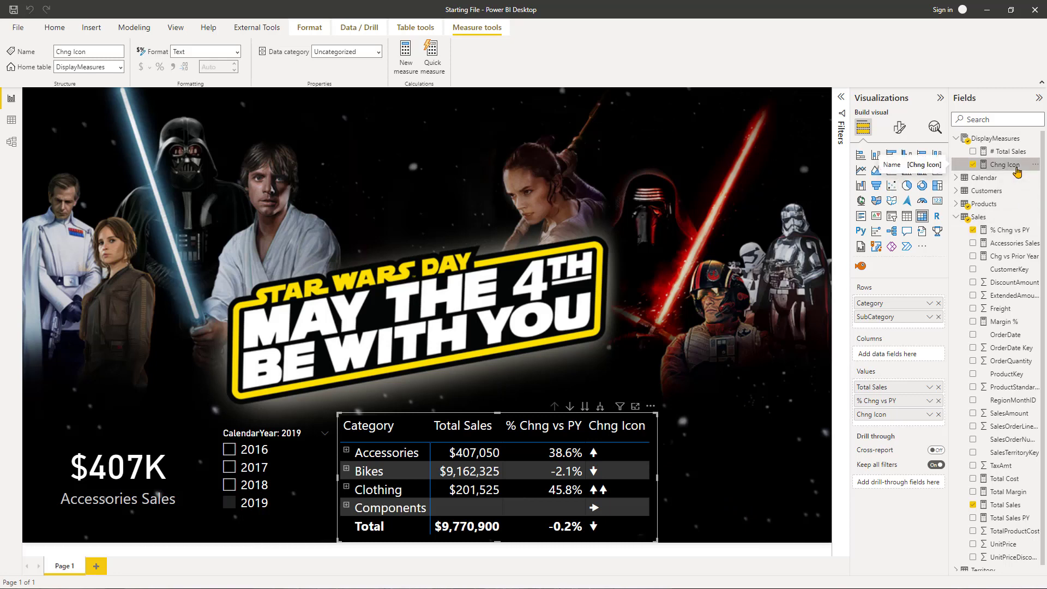
Step: In the Chng Icon formula, comment out UNICHAR(129055) in the Down variable and set Down to an empty quoted string
left_click(1005, 164)
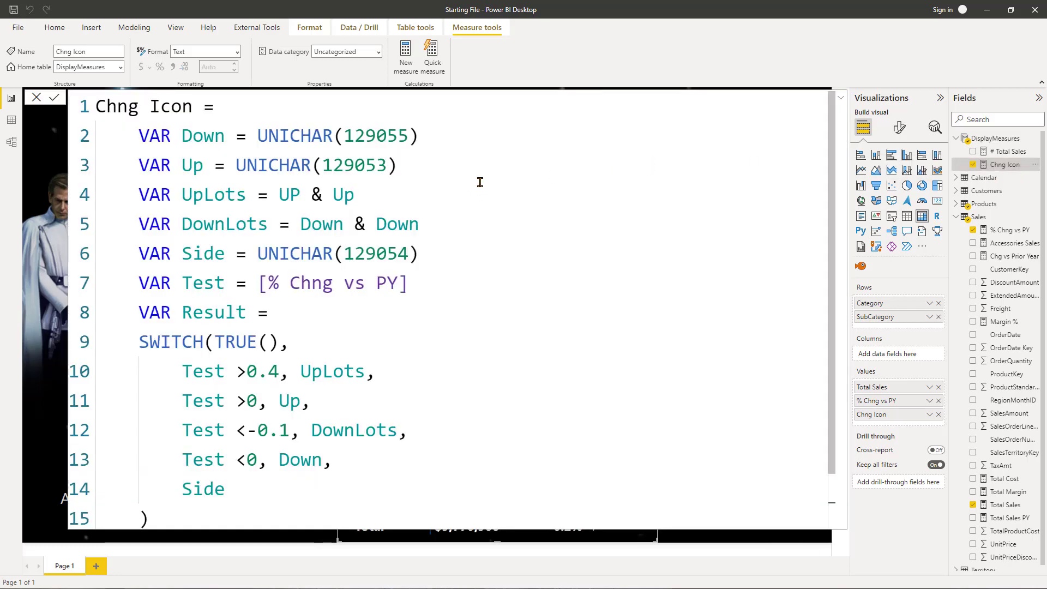
left_click(257, 137)
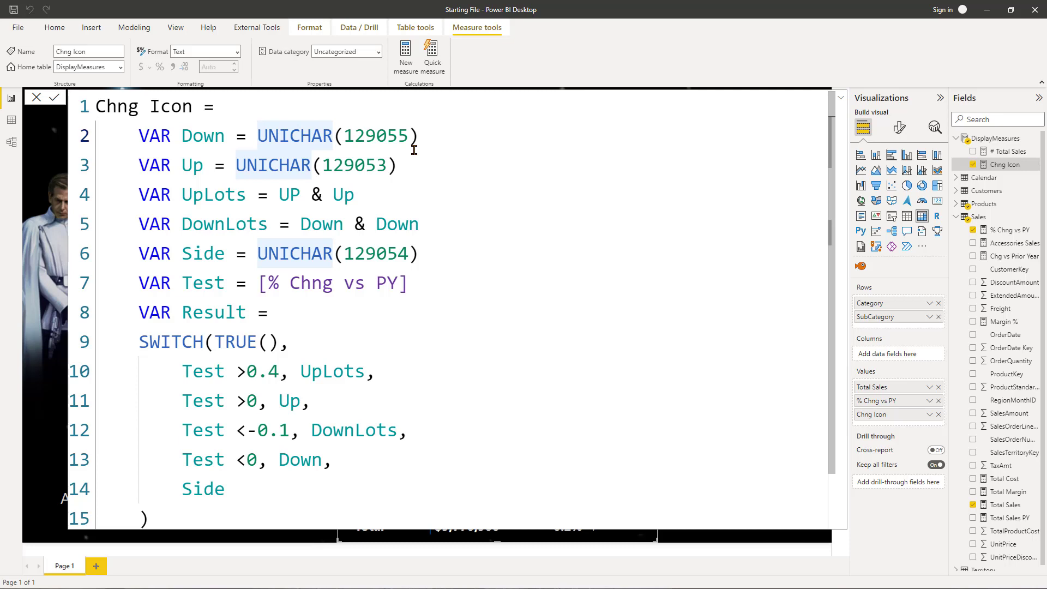
type("//")
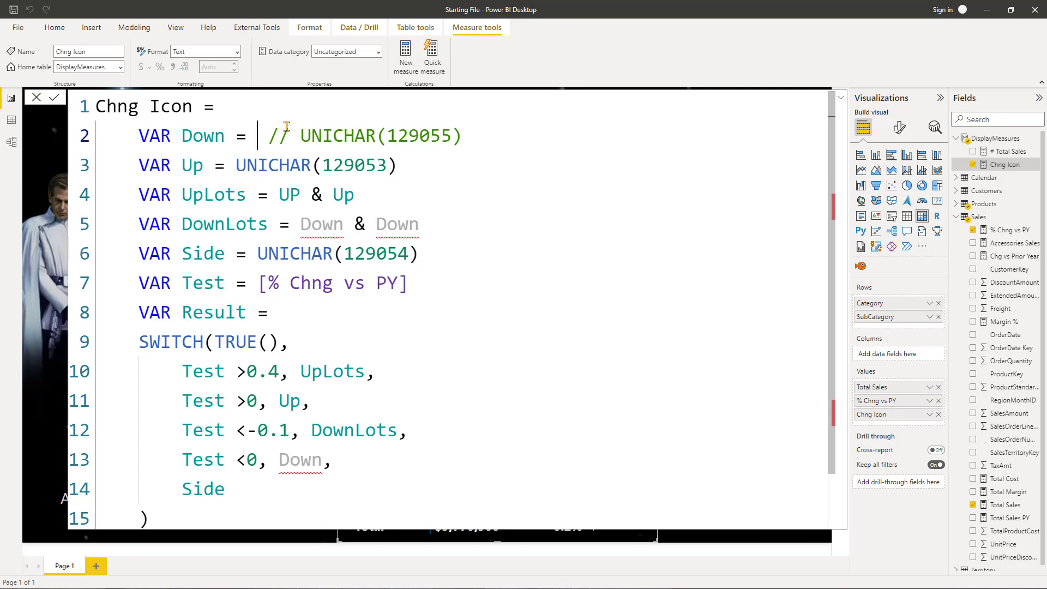
type("\"")
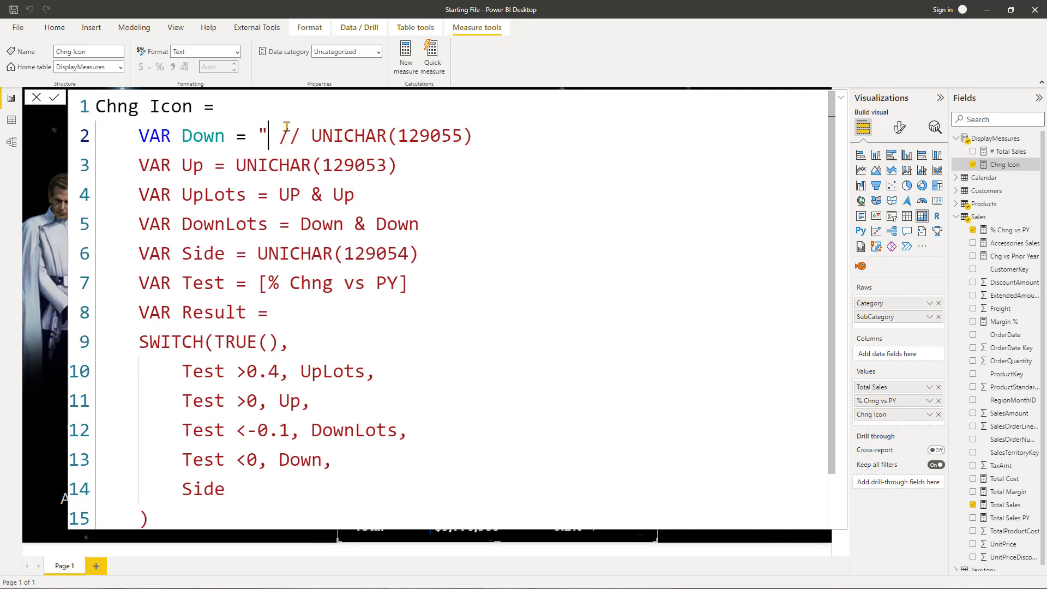
type("▲")
type("\"")
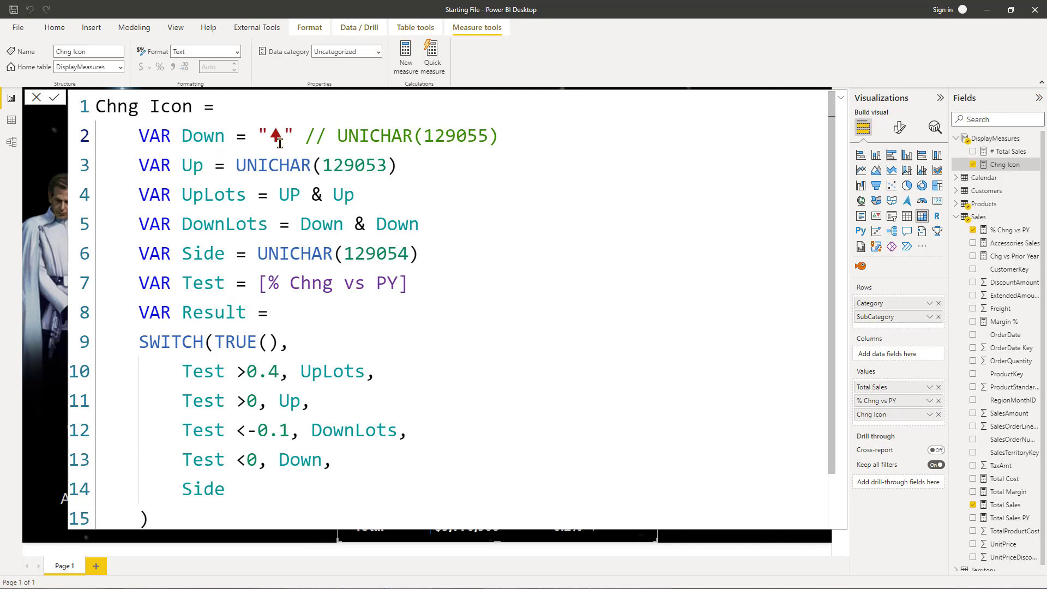
left_click_drag(284, 137, 269, 137)
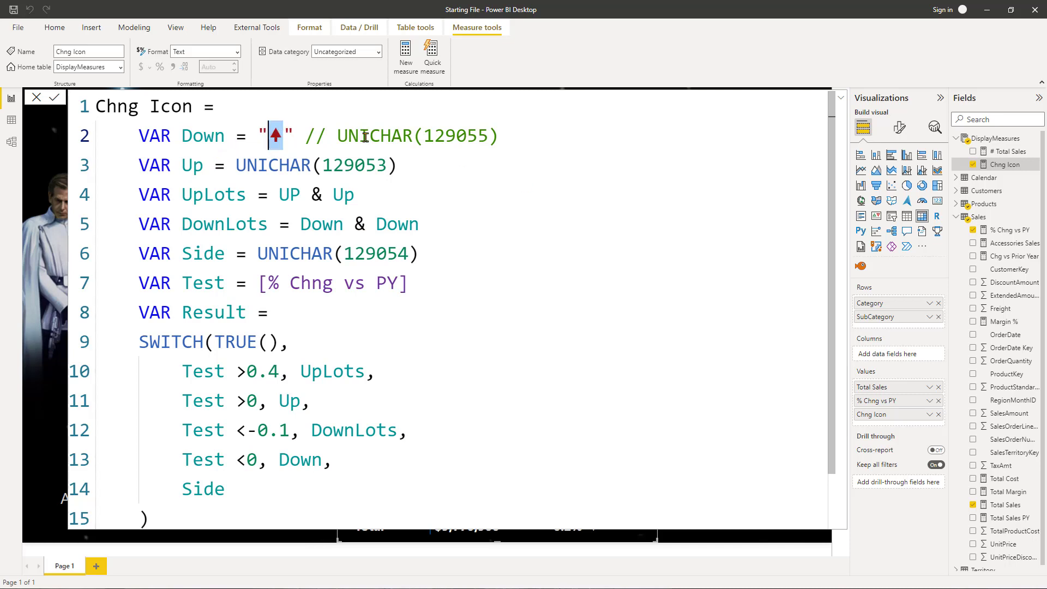
key("Delete")
Step: Set the Up variable to the copied up arrow in quotes, keep UNICHAR(129053) as a comment, and close the formula
left_click(235, 164)
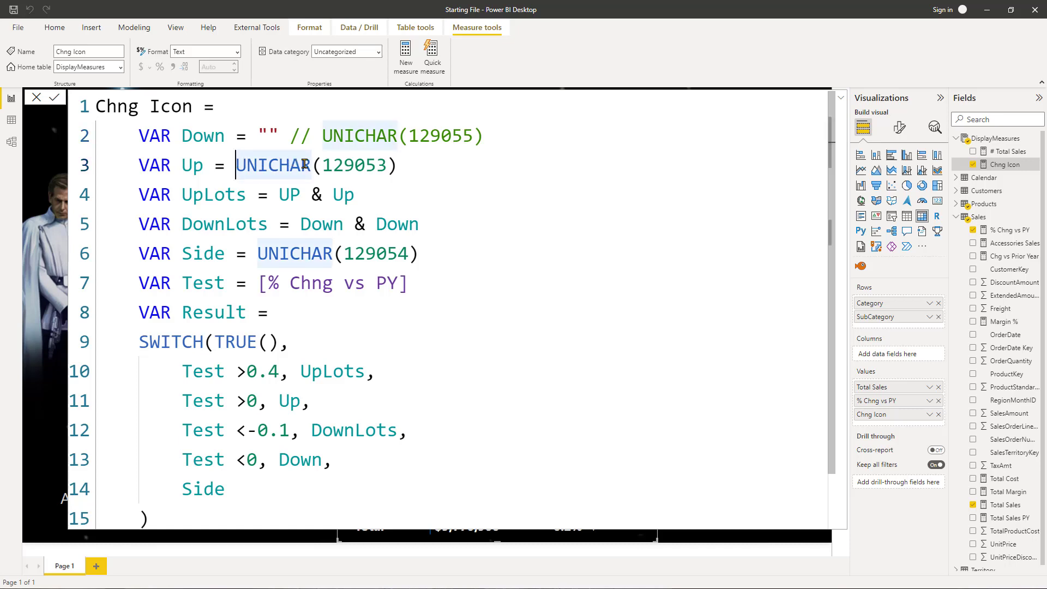
type("//")
key("Left")
key("Left")
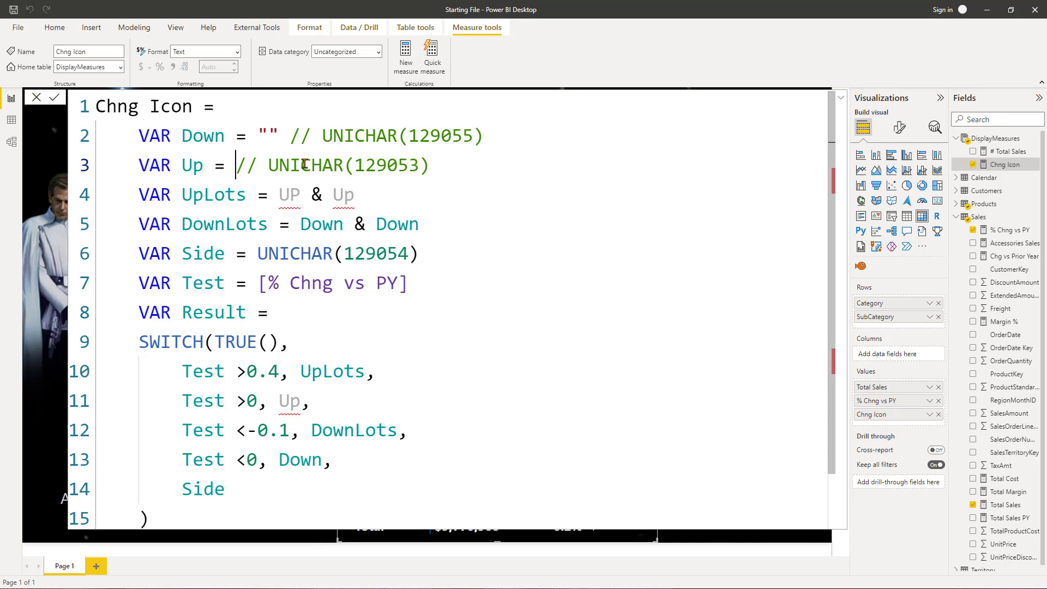
type("\"")
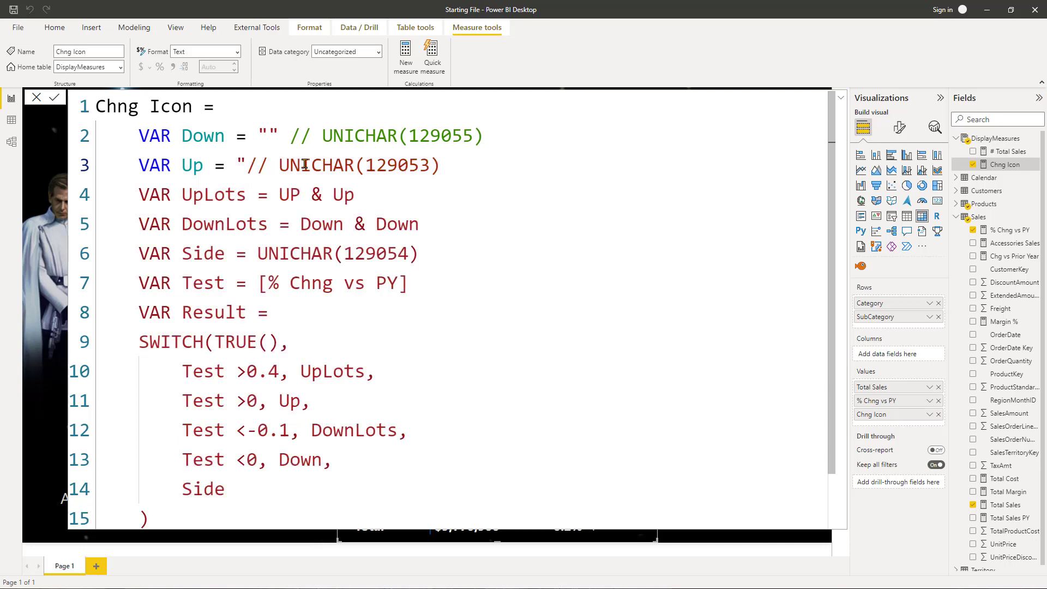
type("🠝")
type("\"")
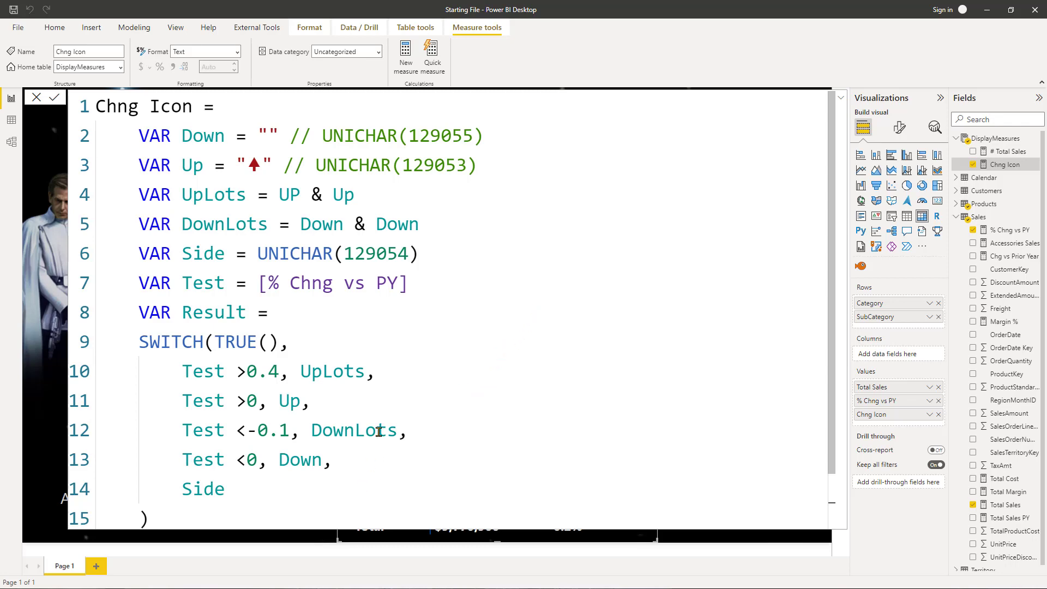
left_click(36, 97)
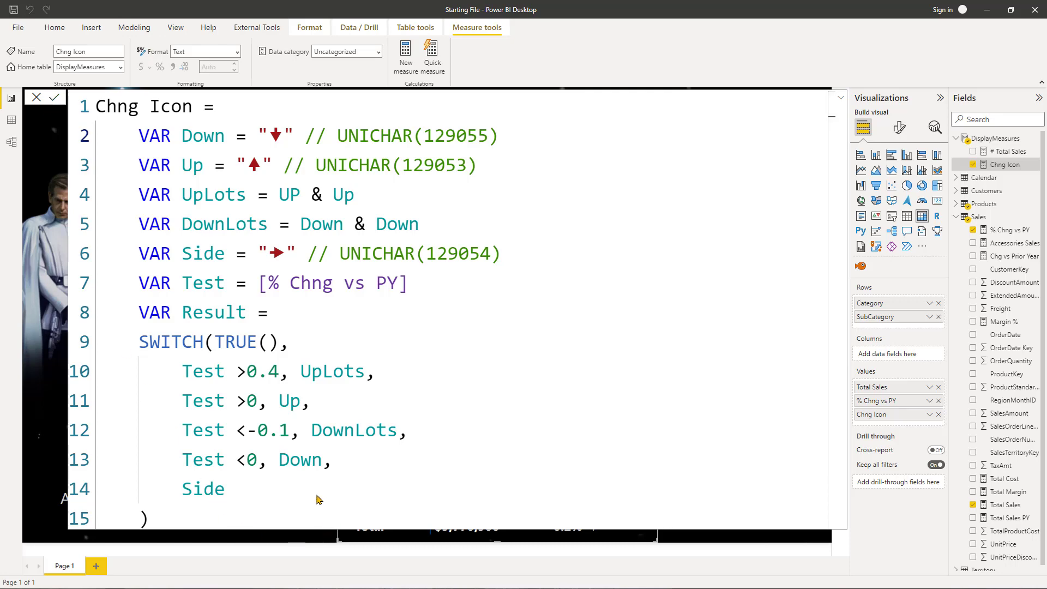
left_click(37, 101)
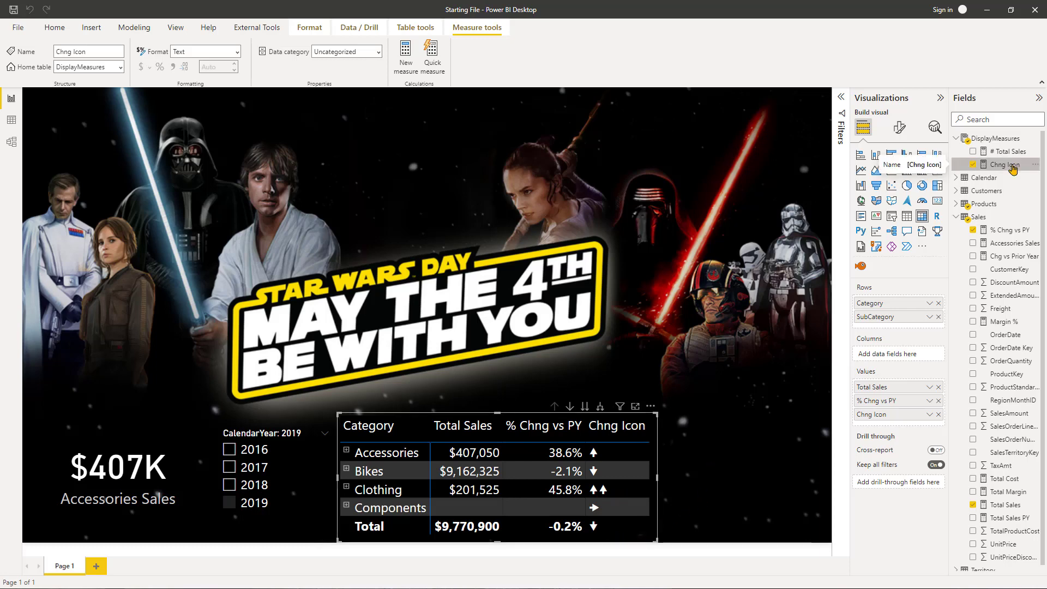
Step: Rename every occurrence of the Test variable in the Chng Icon formula to PctChng
left_click(1005, 164)
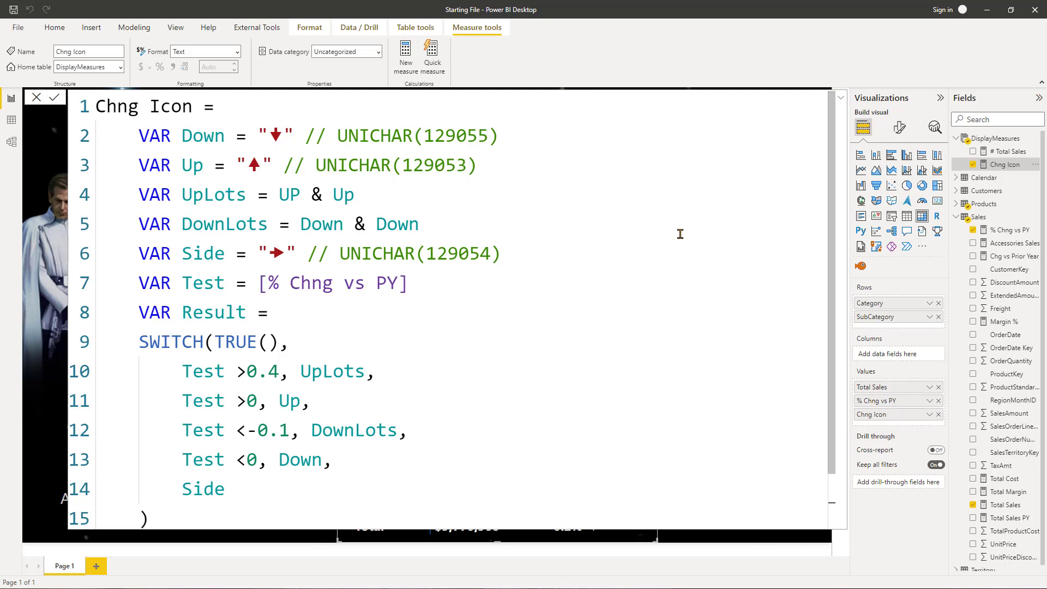
double_click(197, 284)
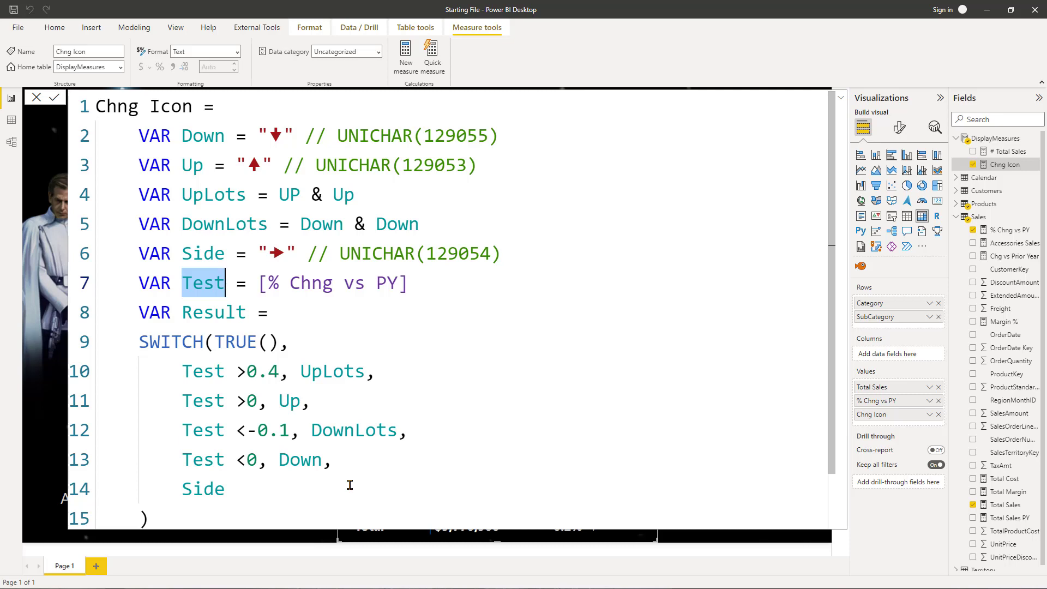
left_click(202, 373)
left_click(200, 399)
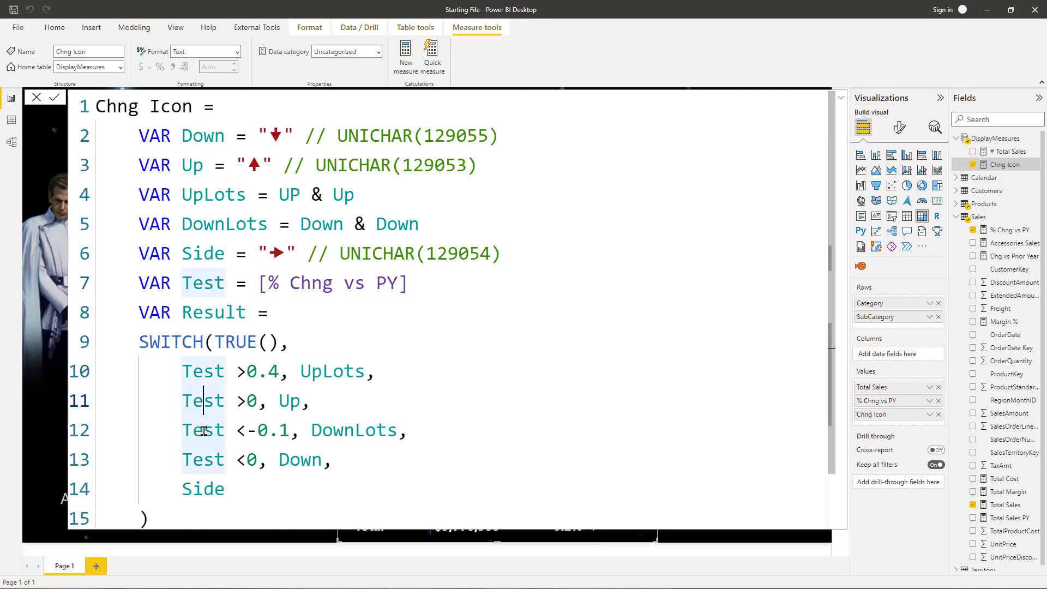
left_click(204, 430)
left_click(203, 459)
key("ctrl+shift+l")
key("ctrl+shift+l")
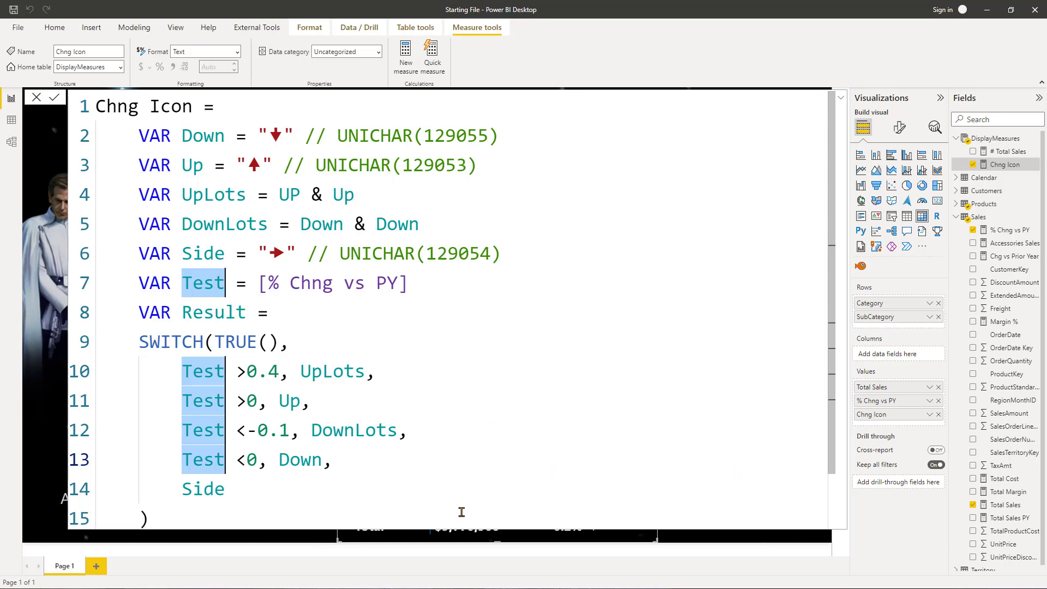
type("PctChng")
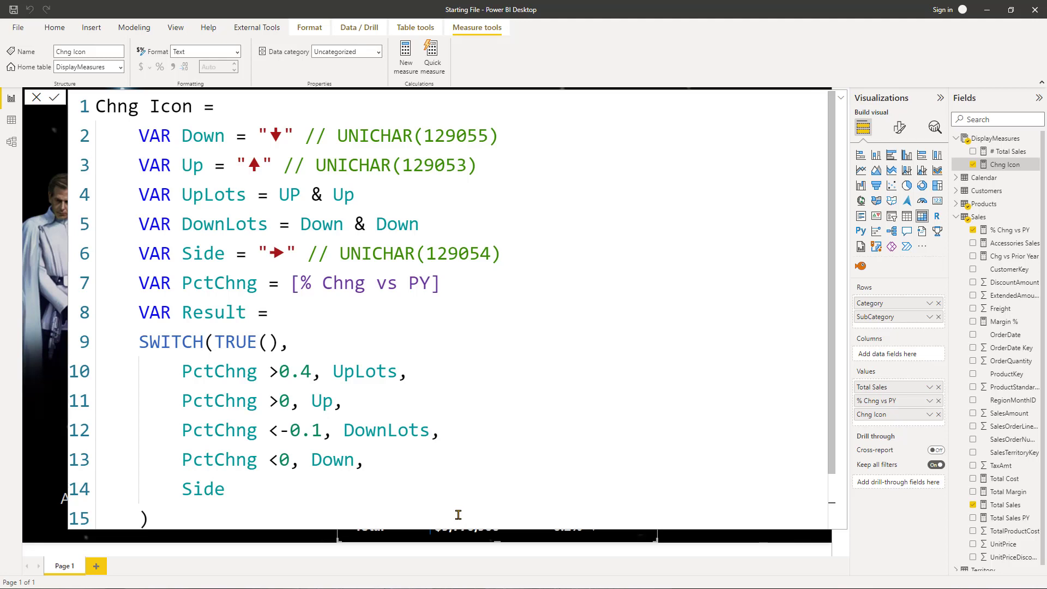
Step: Turn the UpLots and DownLots variable lines into line comments, and uncomment them again
scroll(458, 510, "down", 1)
scroll(456, 505, "up", 1)
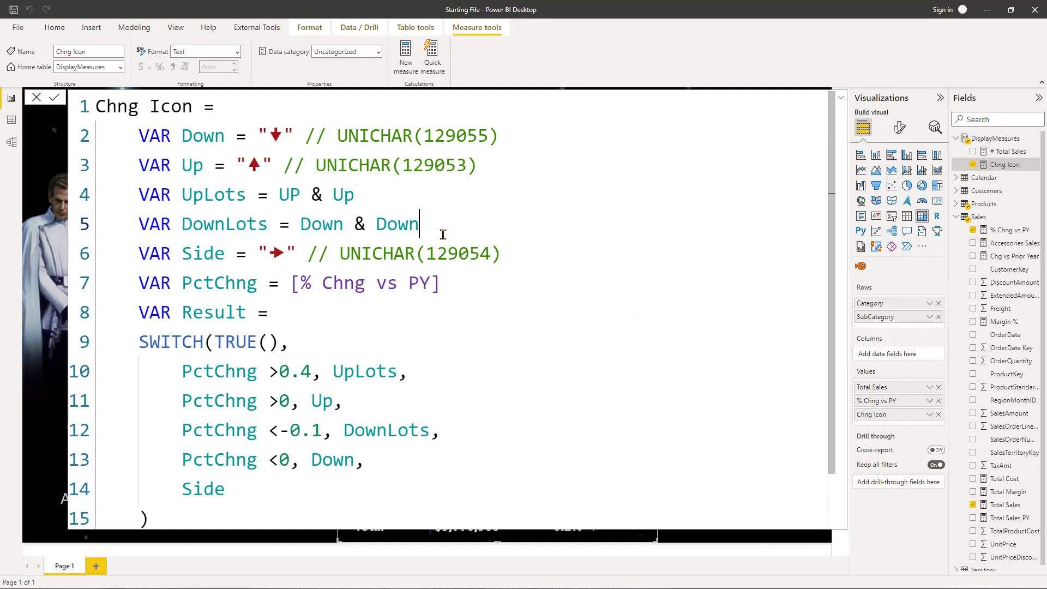
left_click_drag(432, 225, 105, 194)
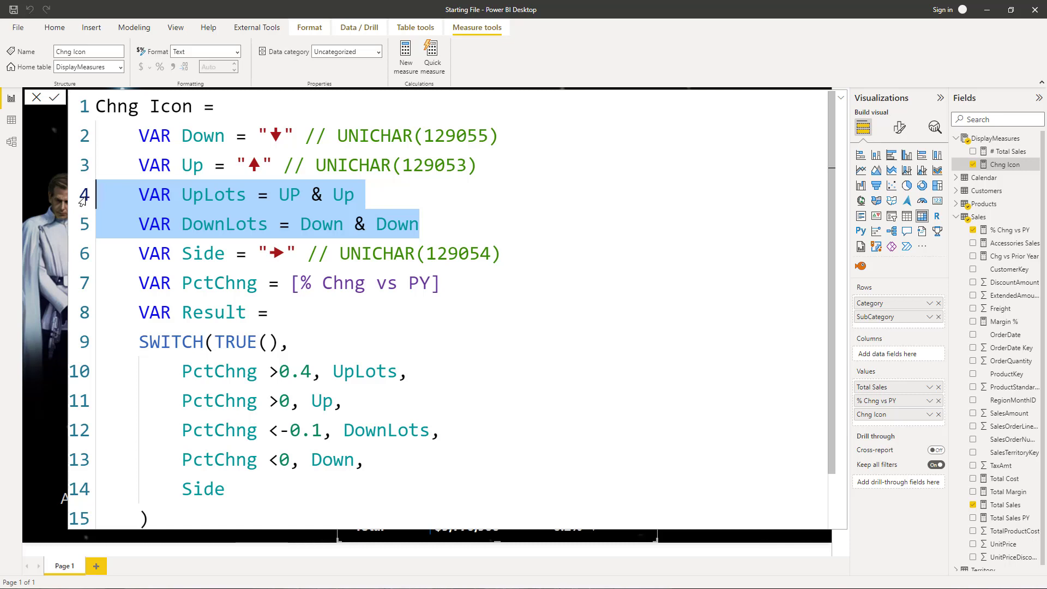
key("ctrl+k")
key("ctrl+c")
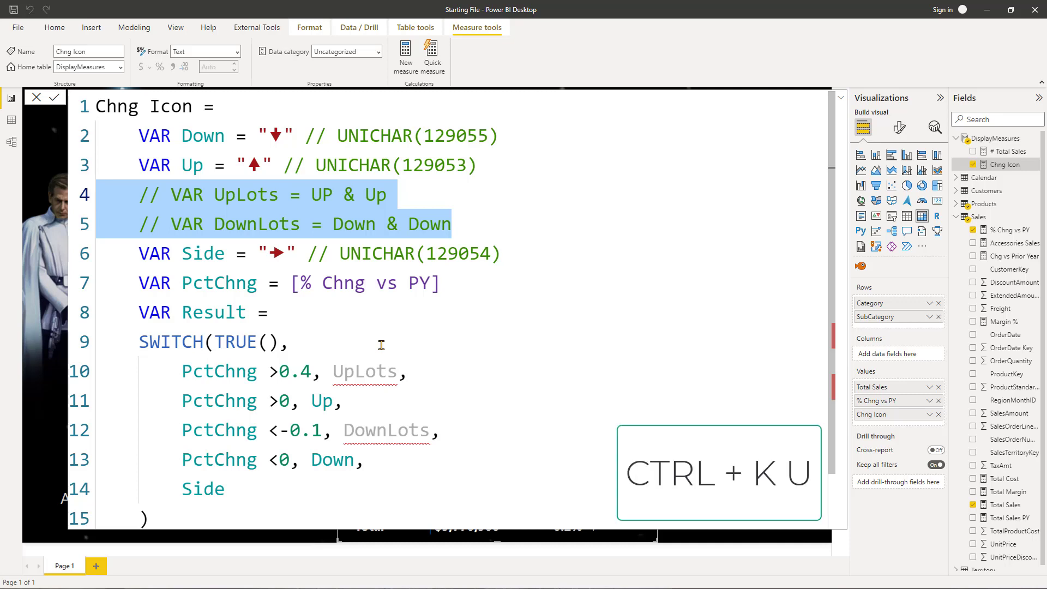
key("ctrl+k")
key("ctrl+u")
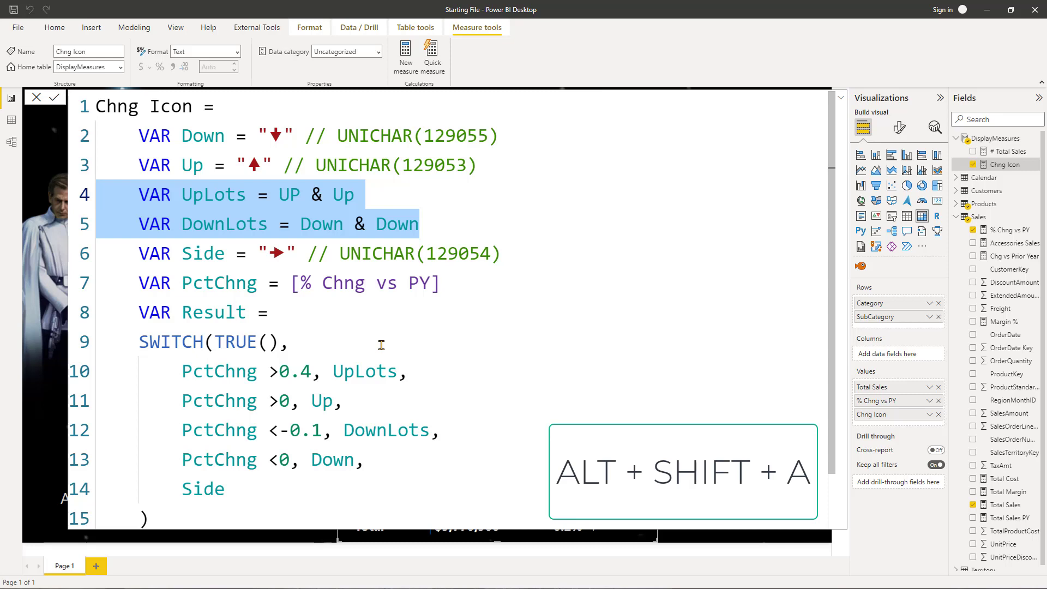
Step: Toggle a block comment and a line comment on and off for the selected UpLots and DownLots lines
key("alt+shift+a")
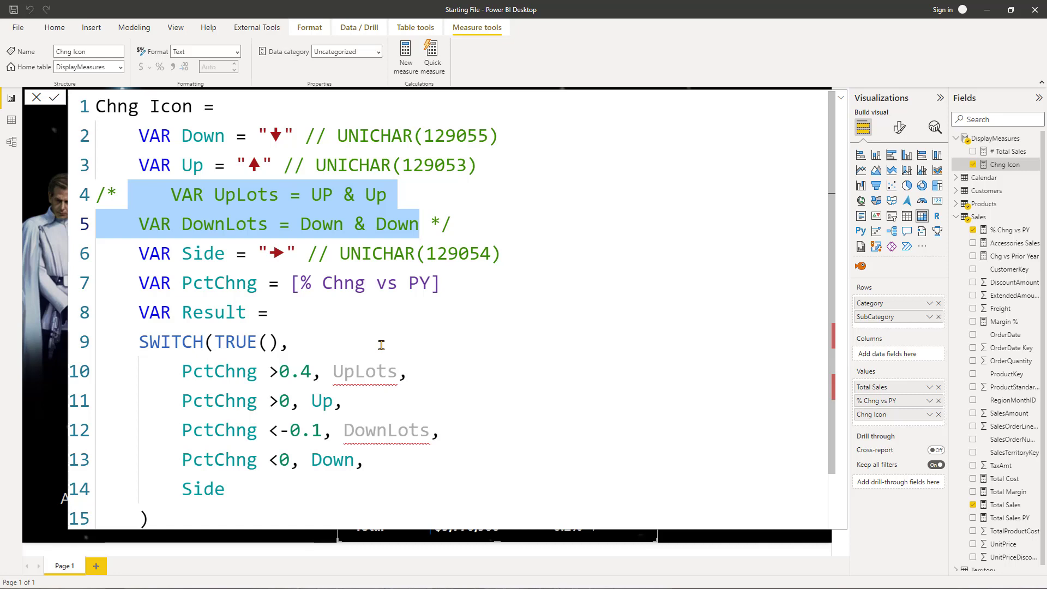
key("alt+shift+a")
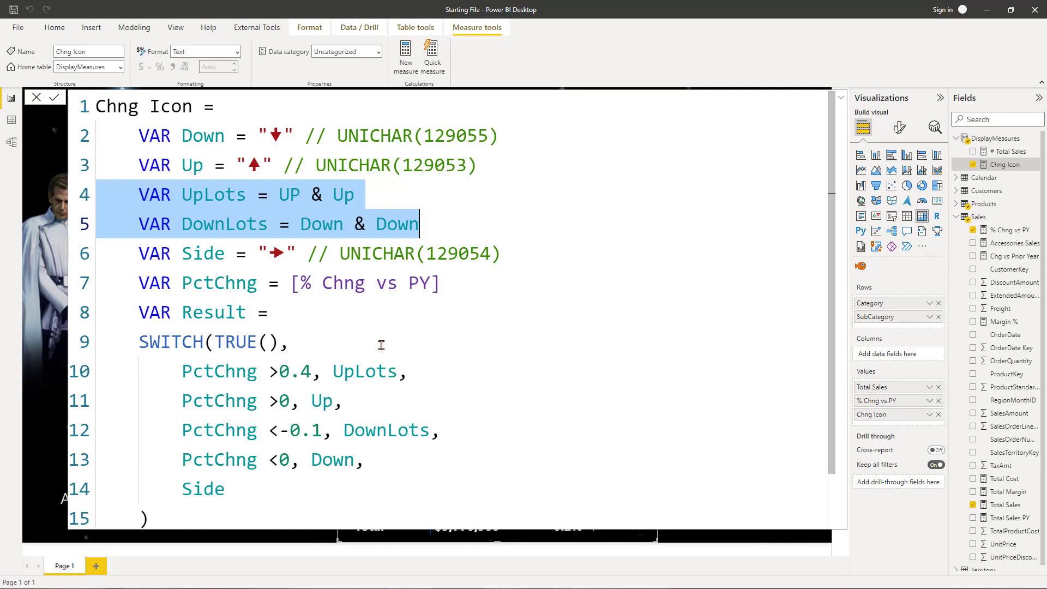
key("ctrl+slash")
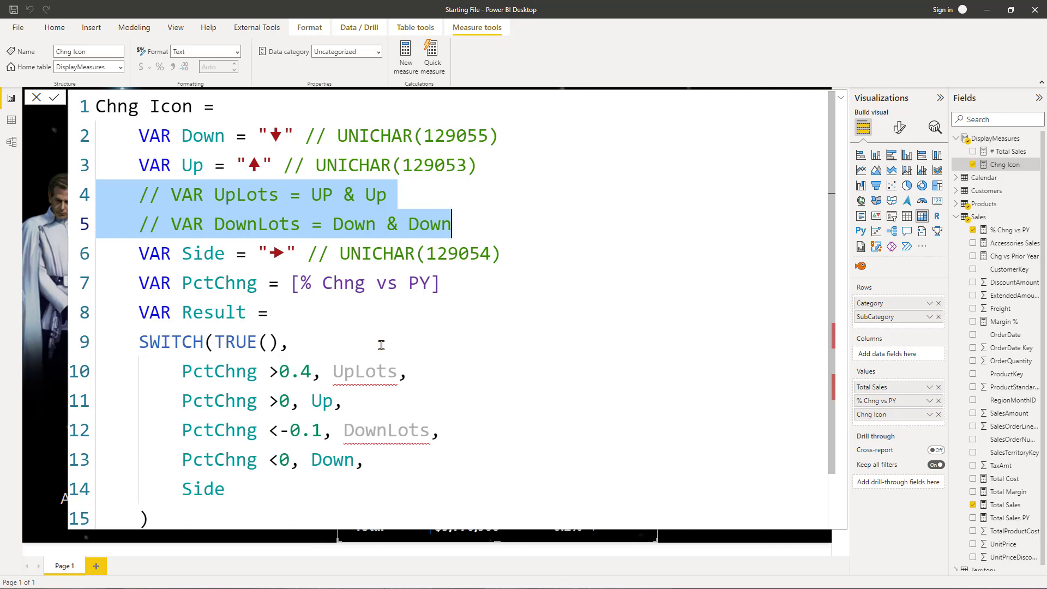
key("ctrl+slash")
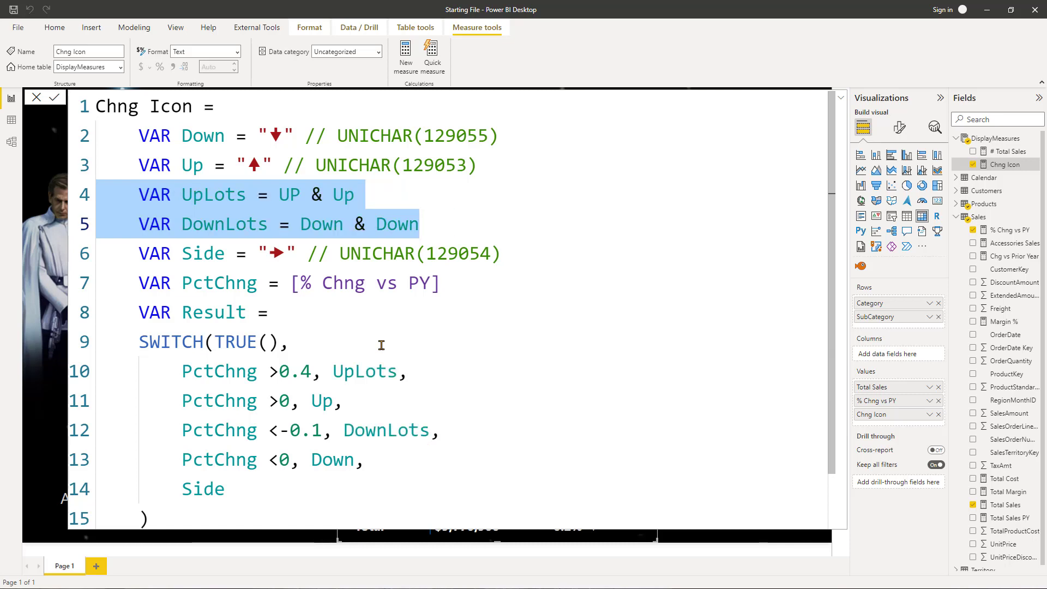
Step: Toggle a line comment and a block comment on and off for "Down &" in the DownLots variable, and close the formula
left_click(312, 223)
left_click_drag(300, 219, 365, 223)
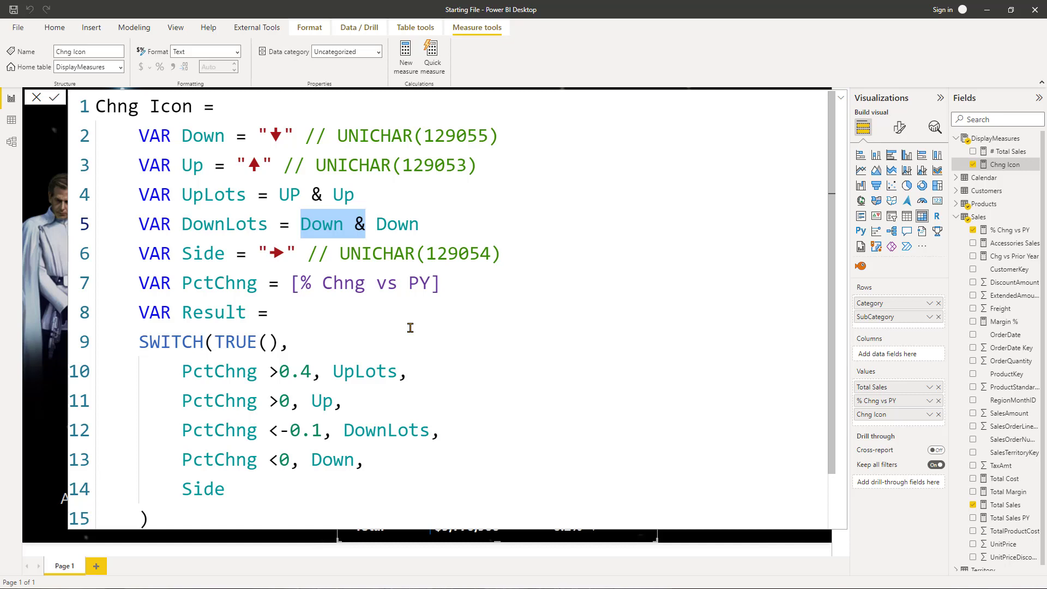
key("ctrl+slash")
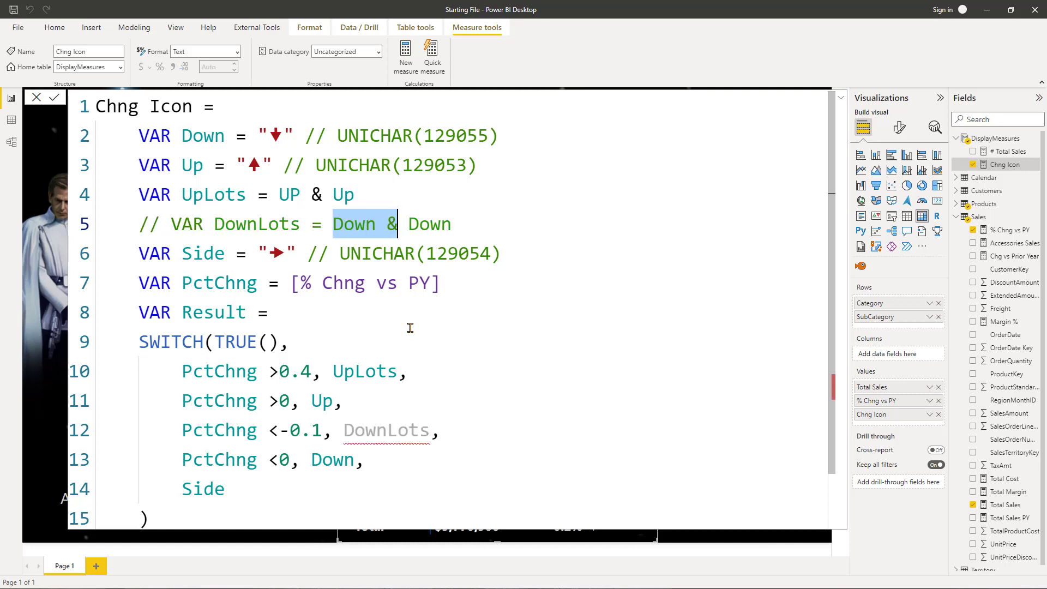
key("ctrl+slash")
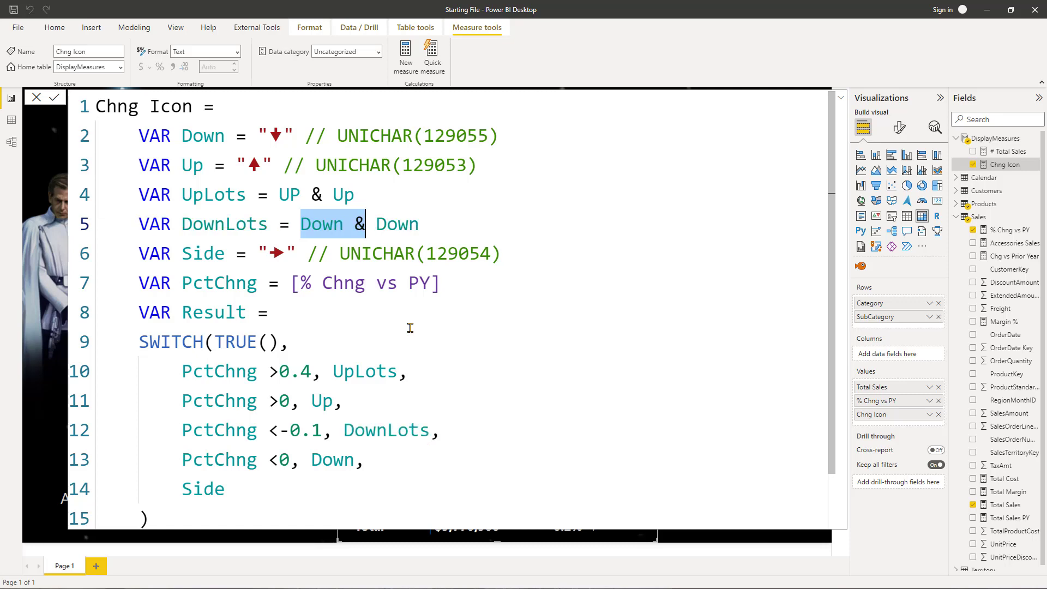
key("shift+alt+a")
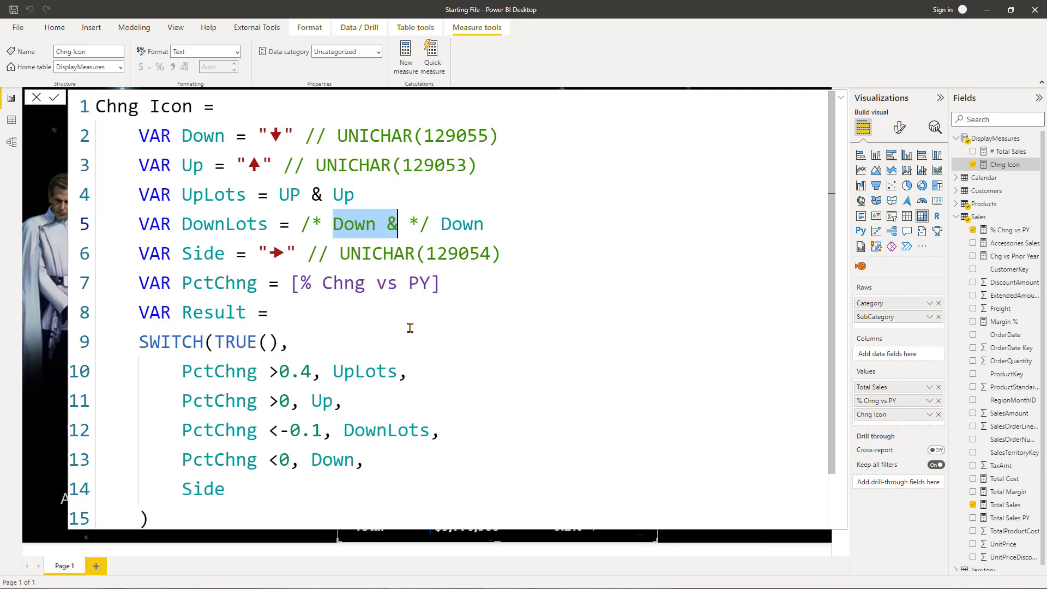
key("shift+alt+a")
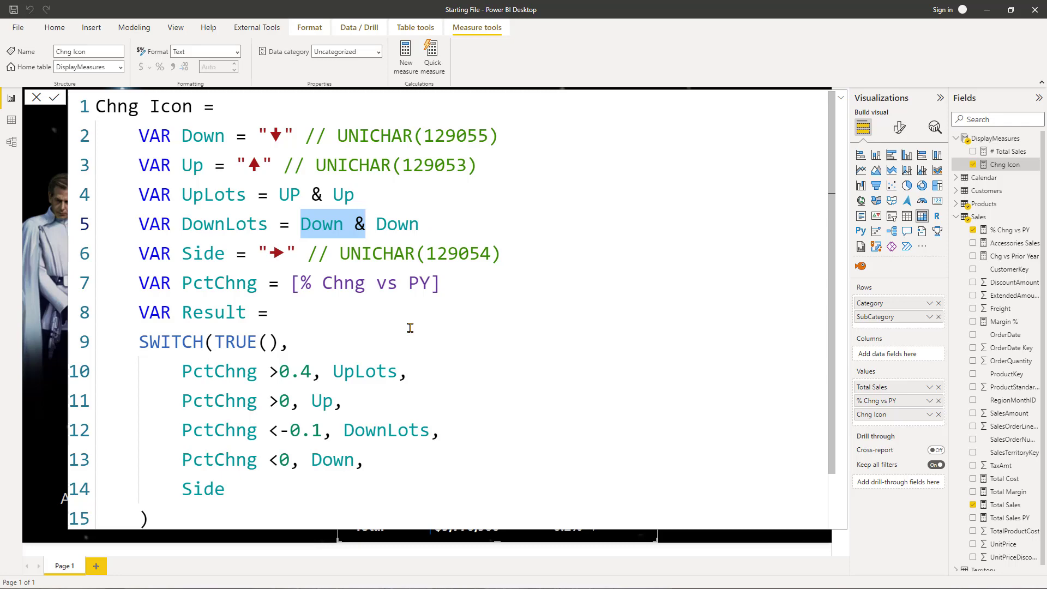
left_click(751, 530)
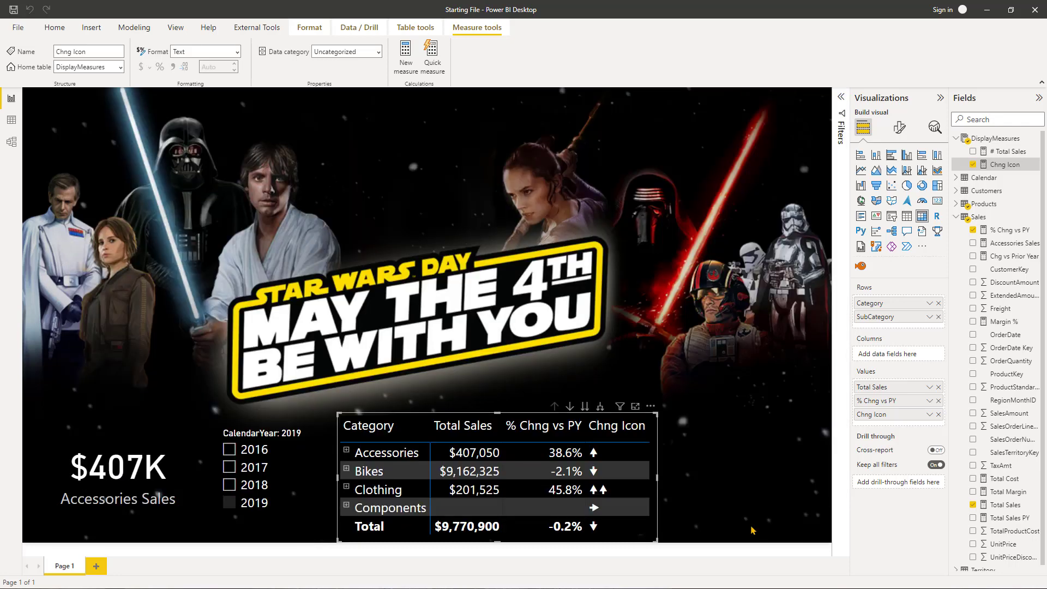